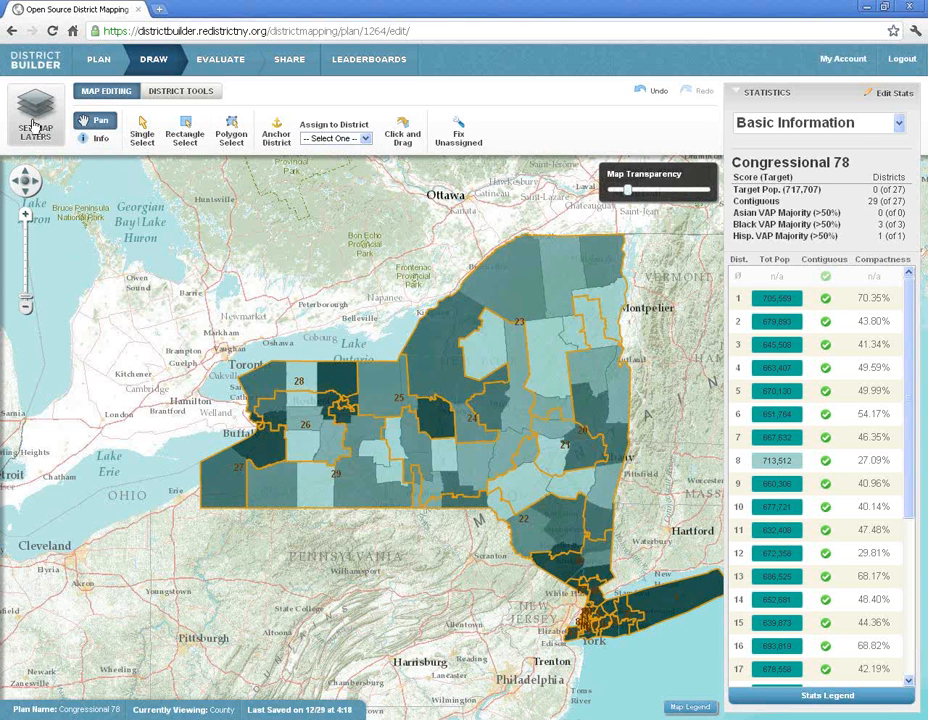
- Look over the map layer choices without changing them, and display the district tools
left_click(33, 126)
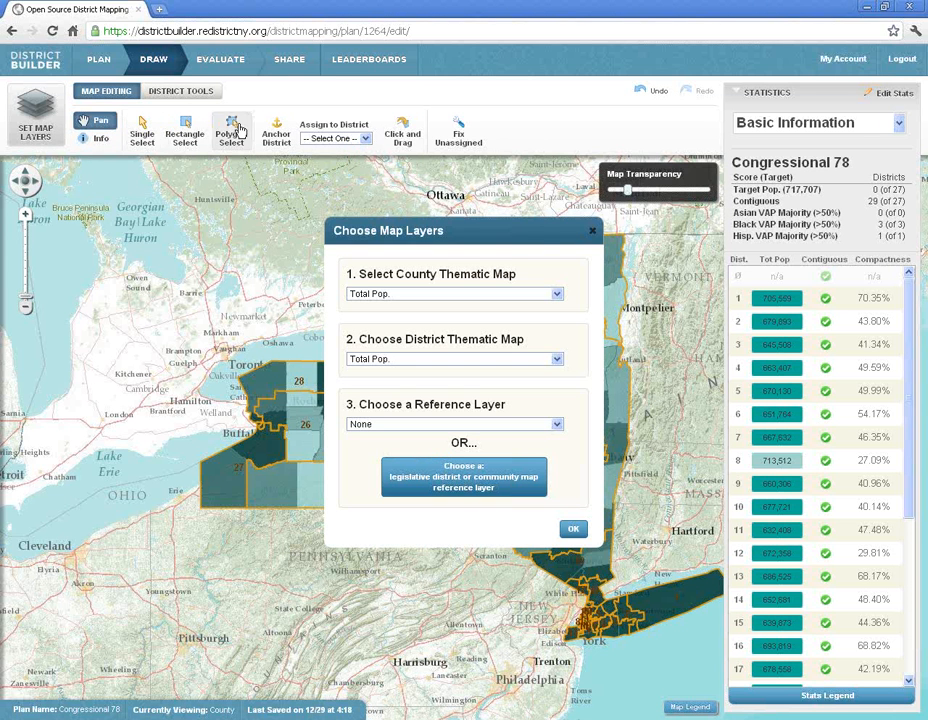
left_click(591, 232)
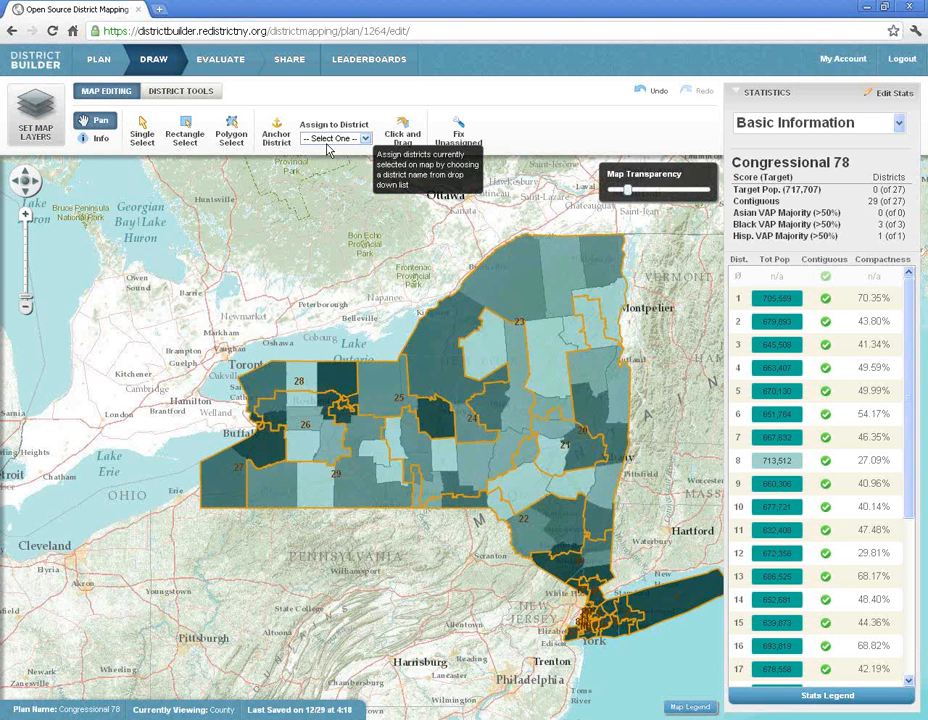
left_click(166, 96)
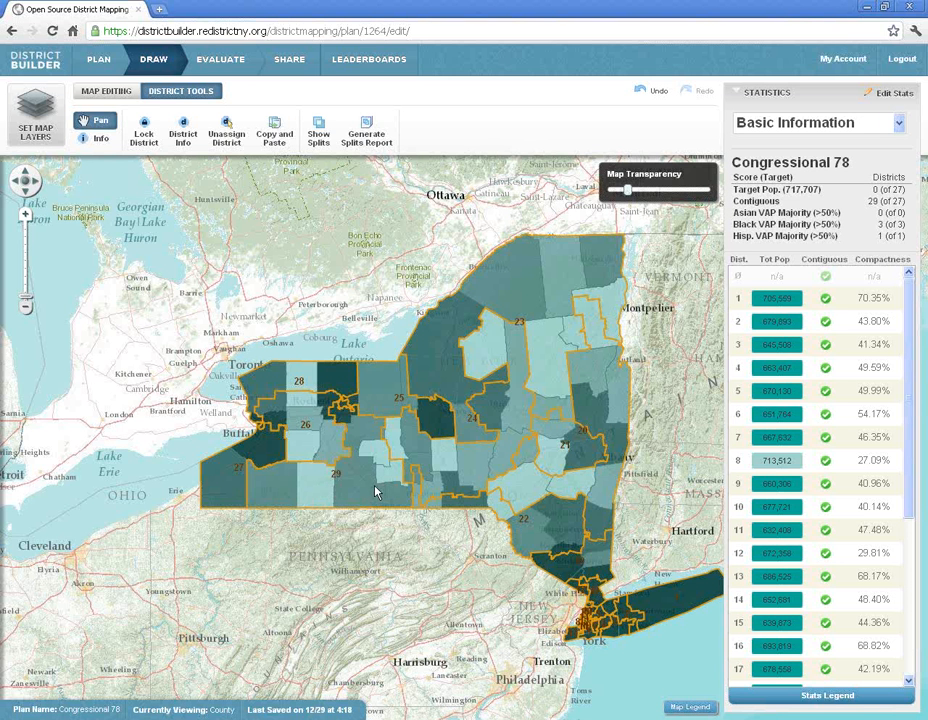
- Examine the map's geographic units at the subcounty level and again at the county level
left_click(25, 217)
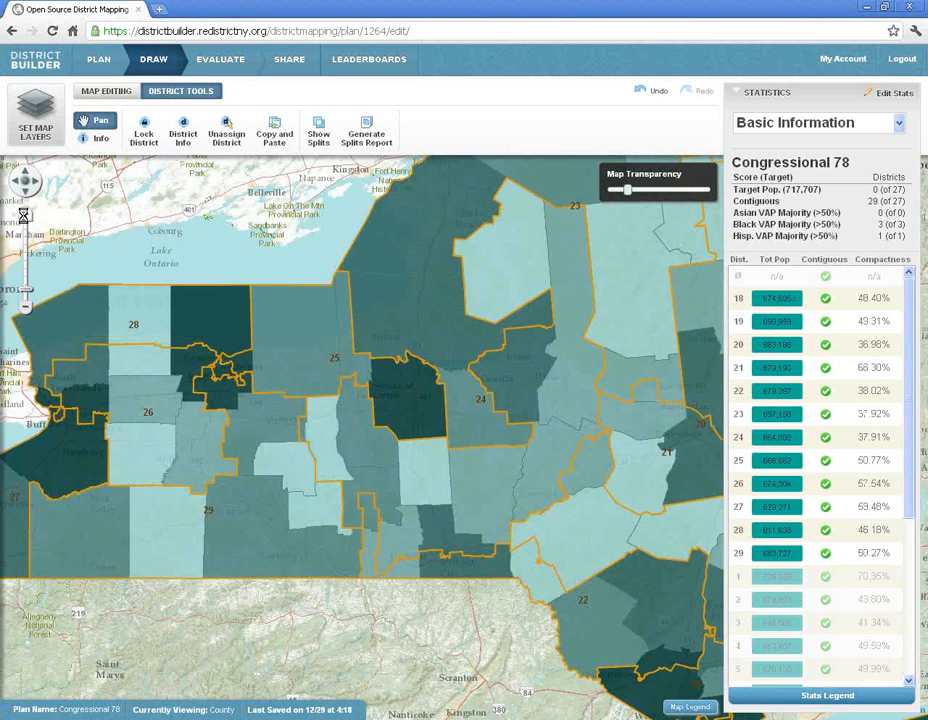
left_click(24, 216)
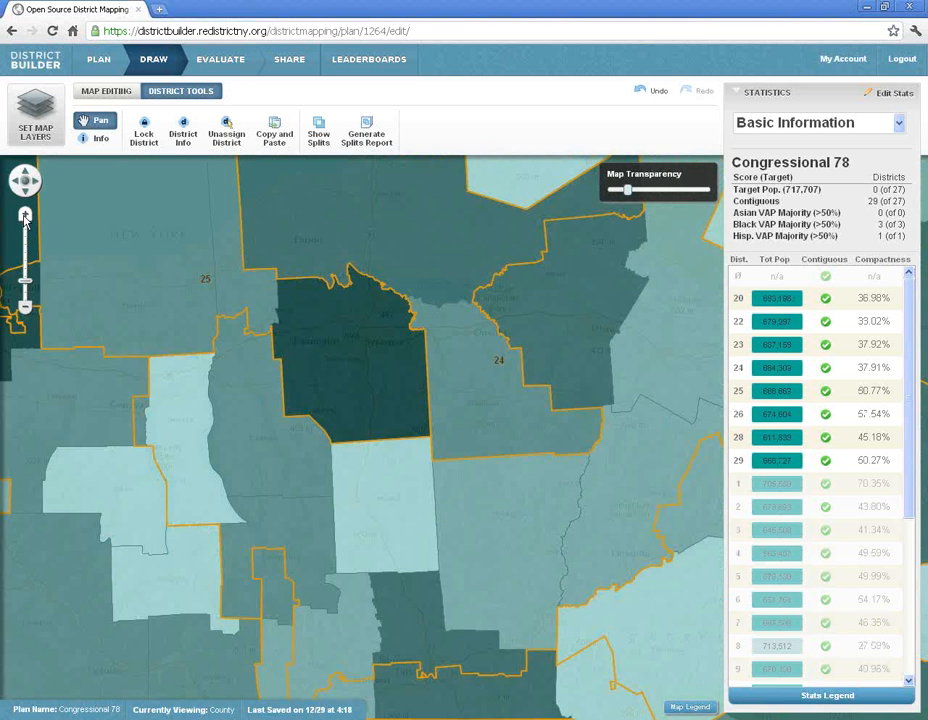
left_click(25, 217)
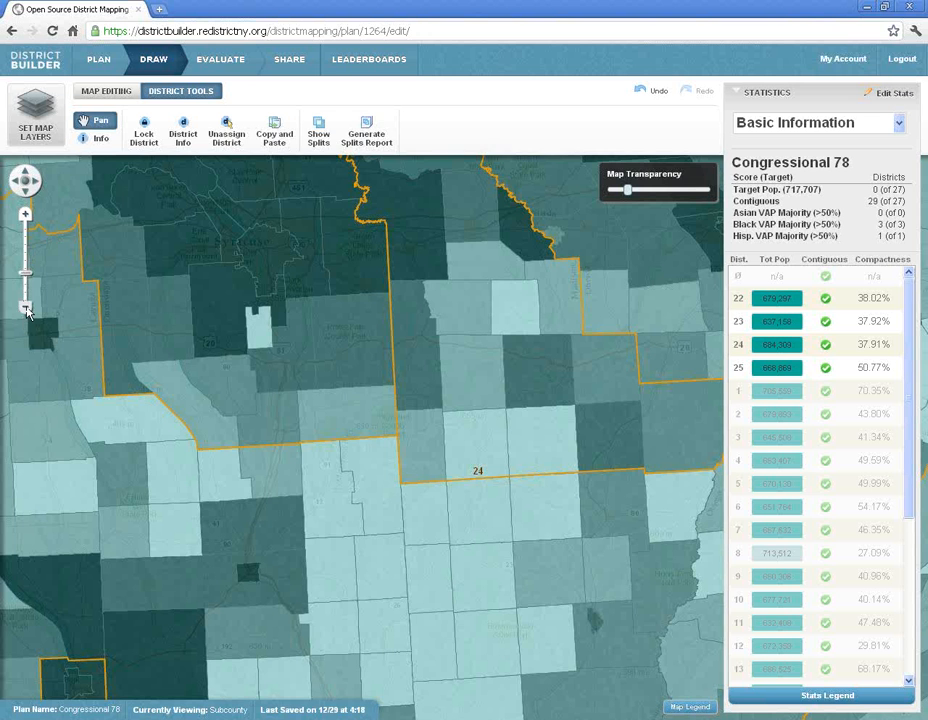
left_click(26, 308)
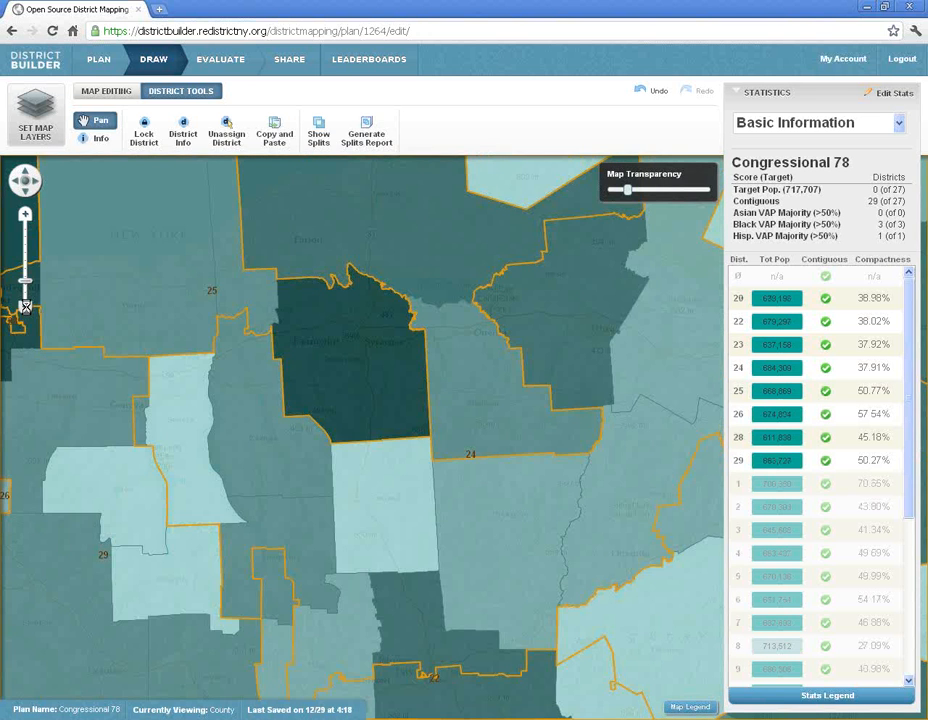
left_click(26, 307)
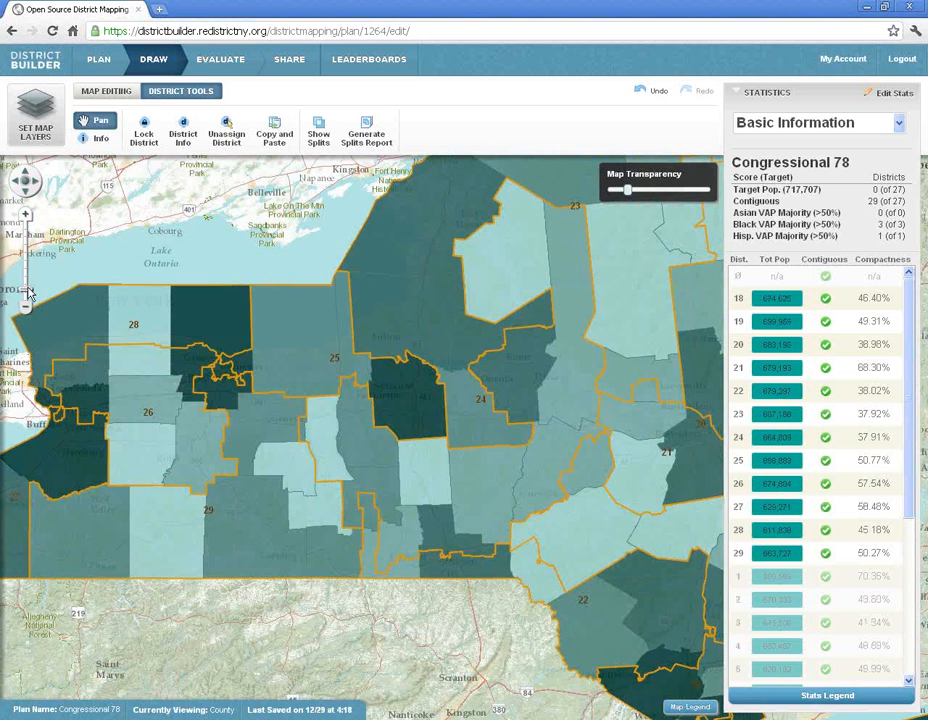
- Set the map layers to Total Pop. for the county theme and None for the district theme, and check the map legend
left_click(33, 124)
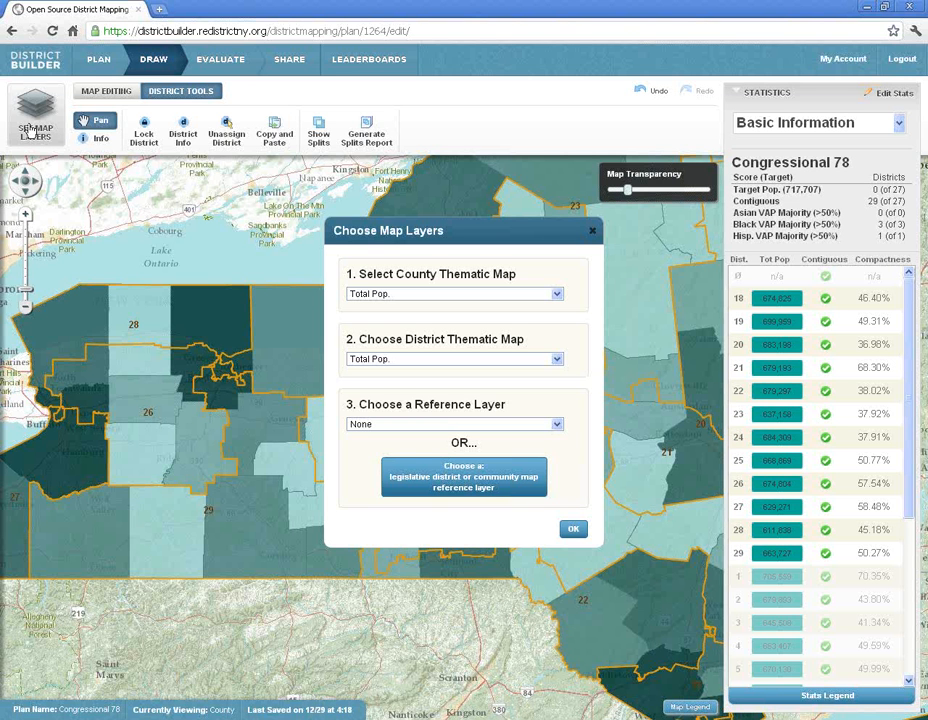
left_click(408, 296)
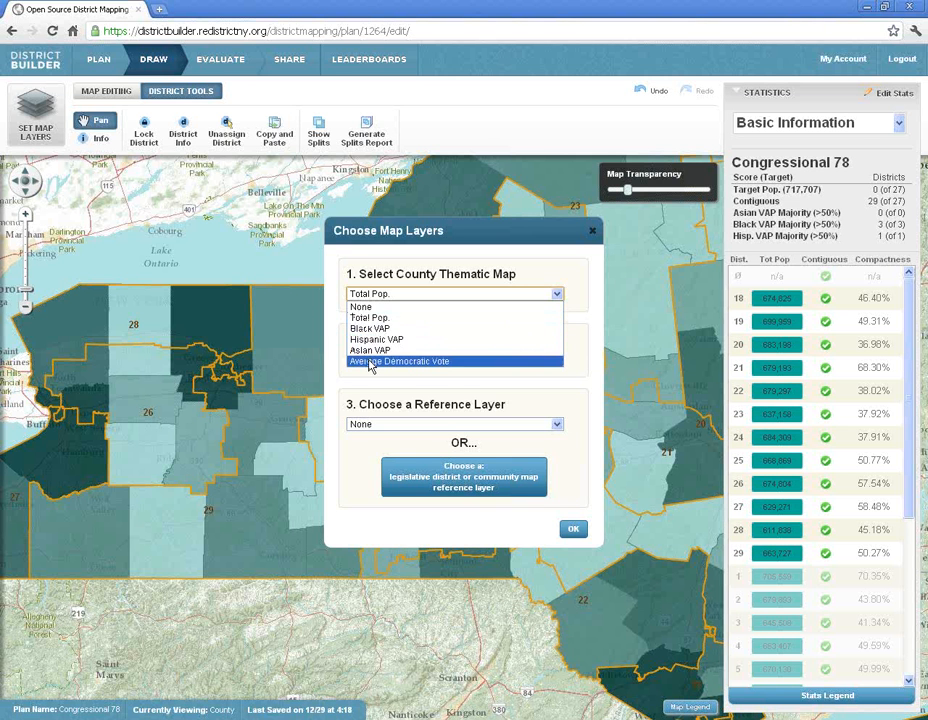
left_click(373, 318)
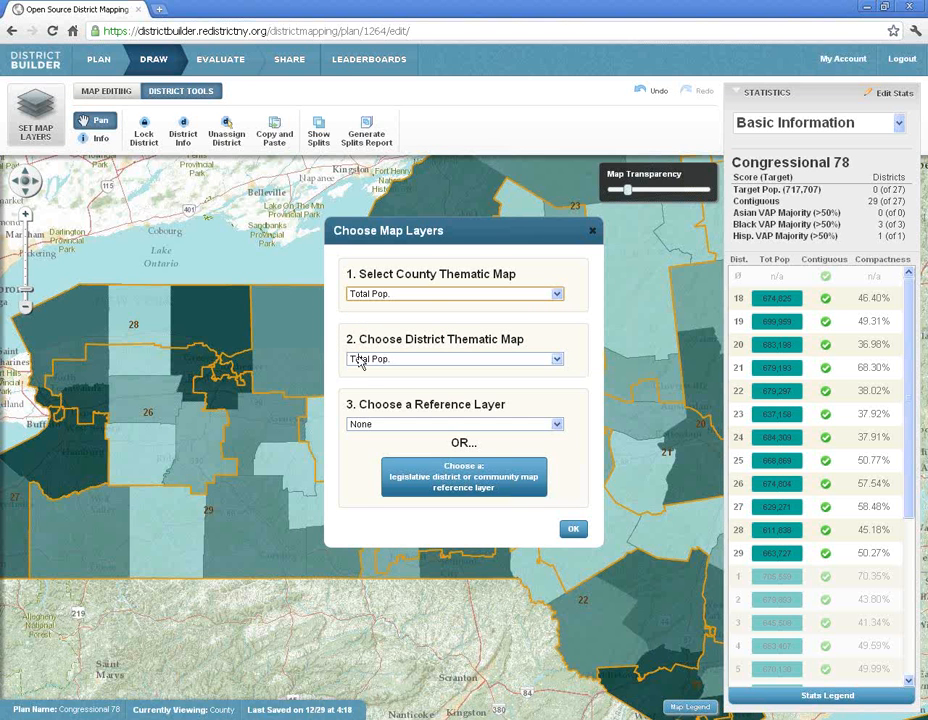
left_click(358, 360)
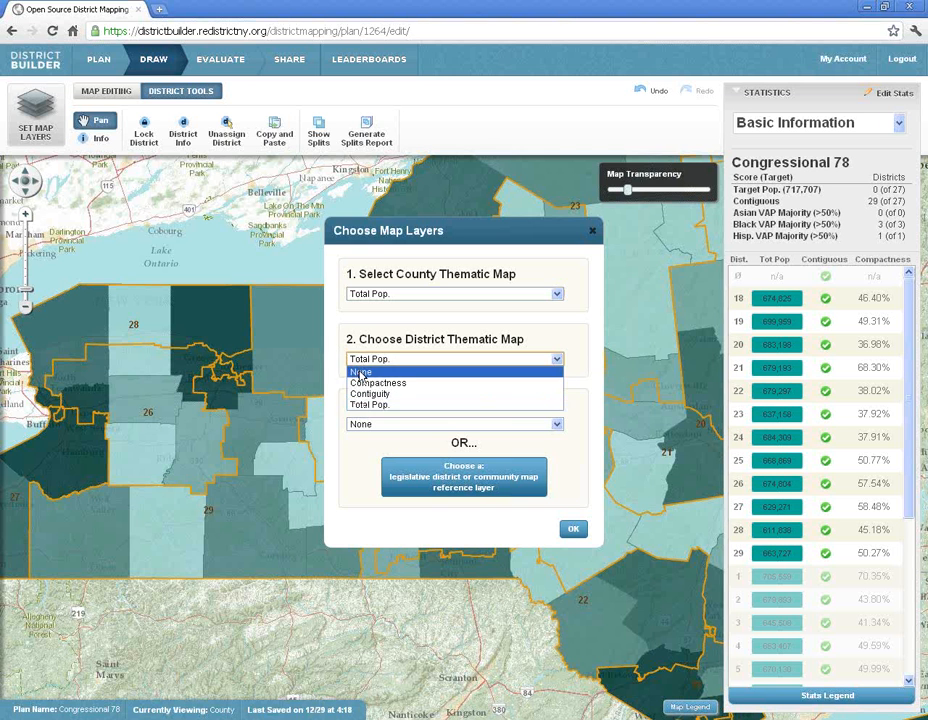
left_click(361, 372)
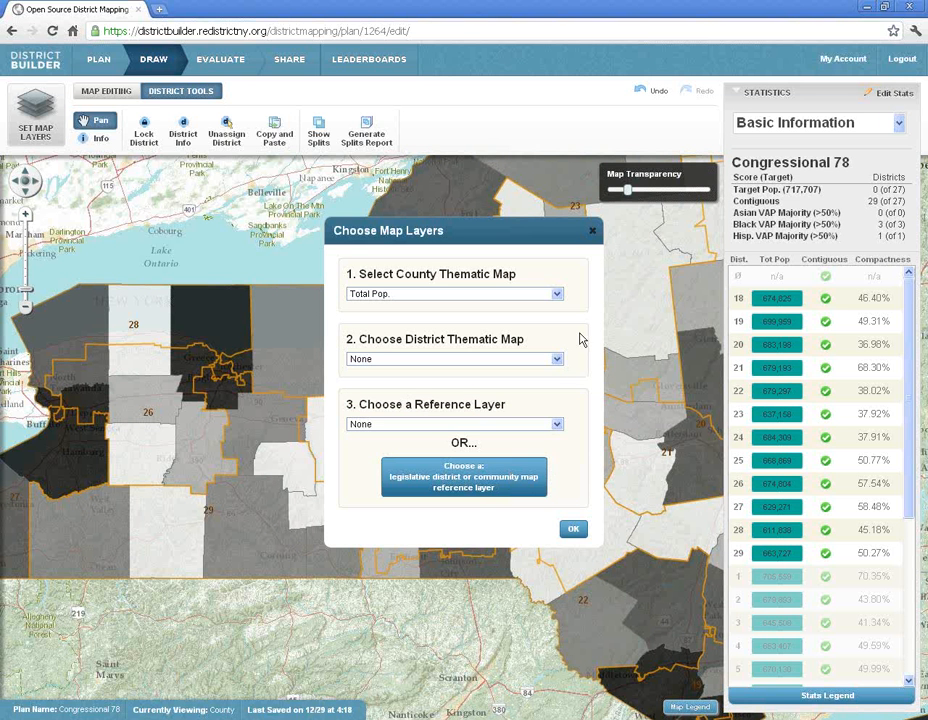
left_click(574, 528)
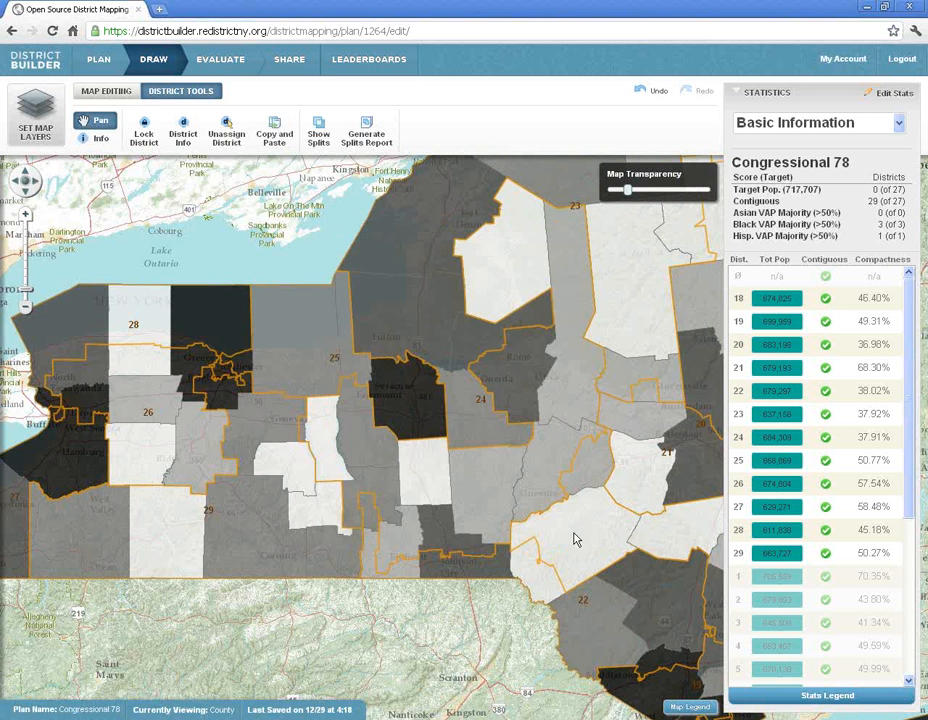
left_click(680, 708)
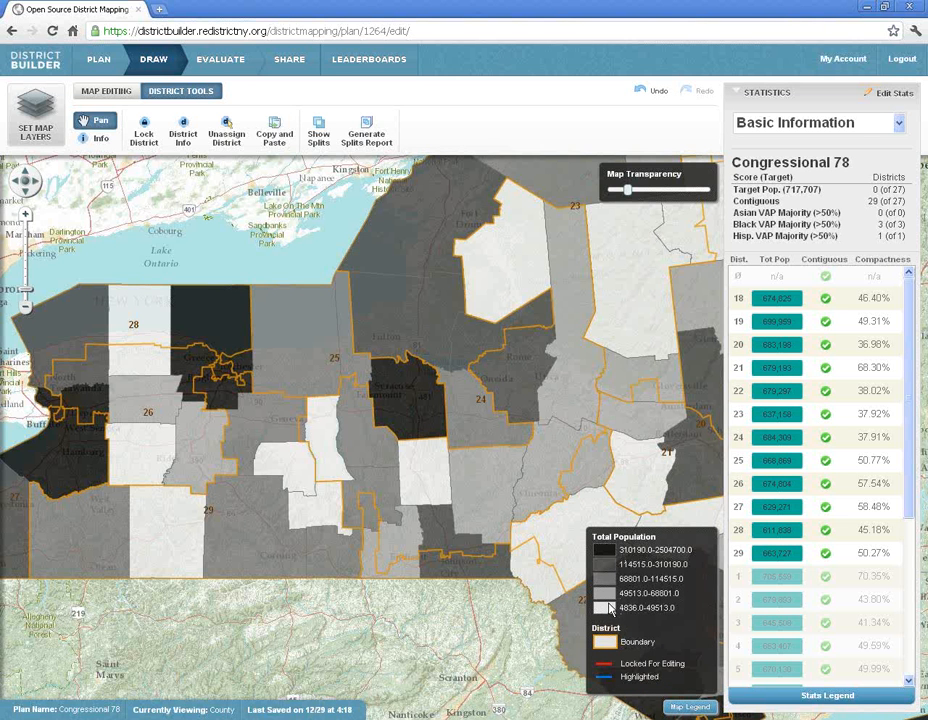
left_click(681, 710)
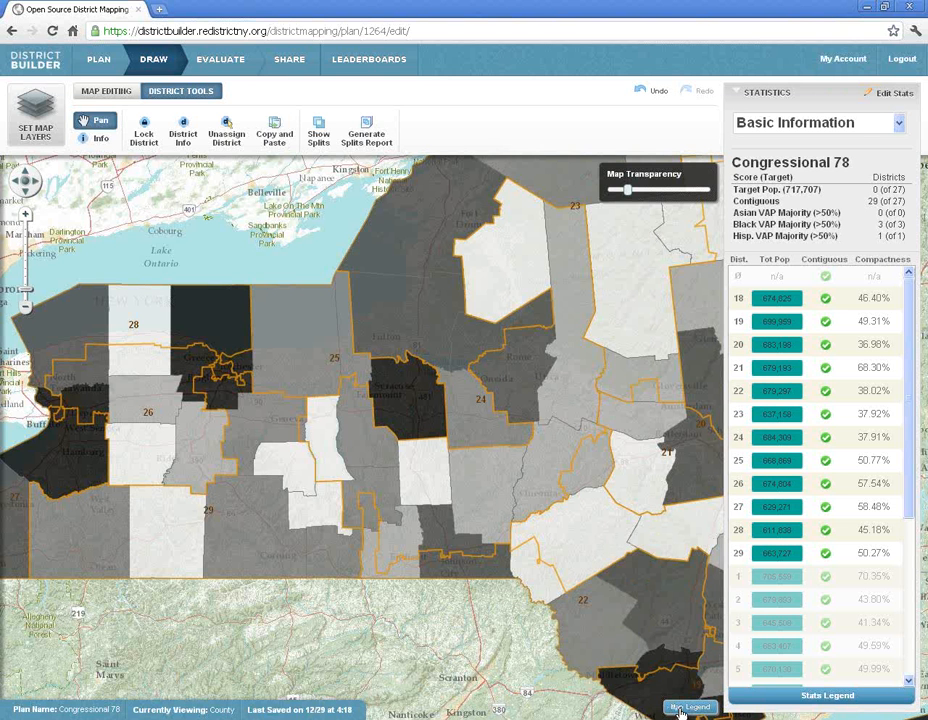
- Set the district thematic map to Total Pop. and check the population and district target classes in the map legend
left_click(36, 132)
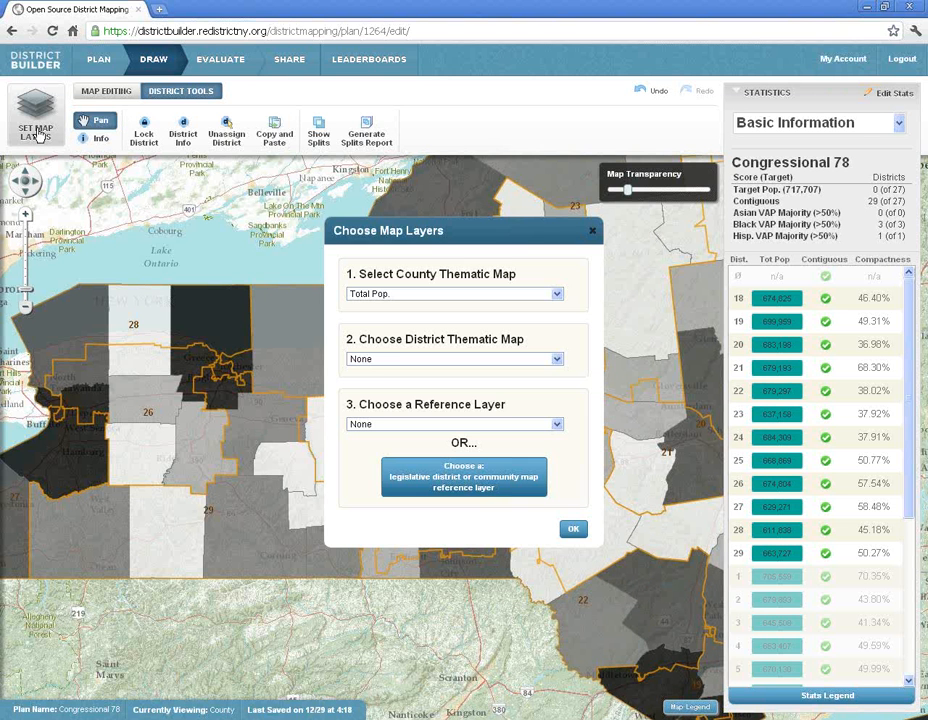
left_click(384, 360)
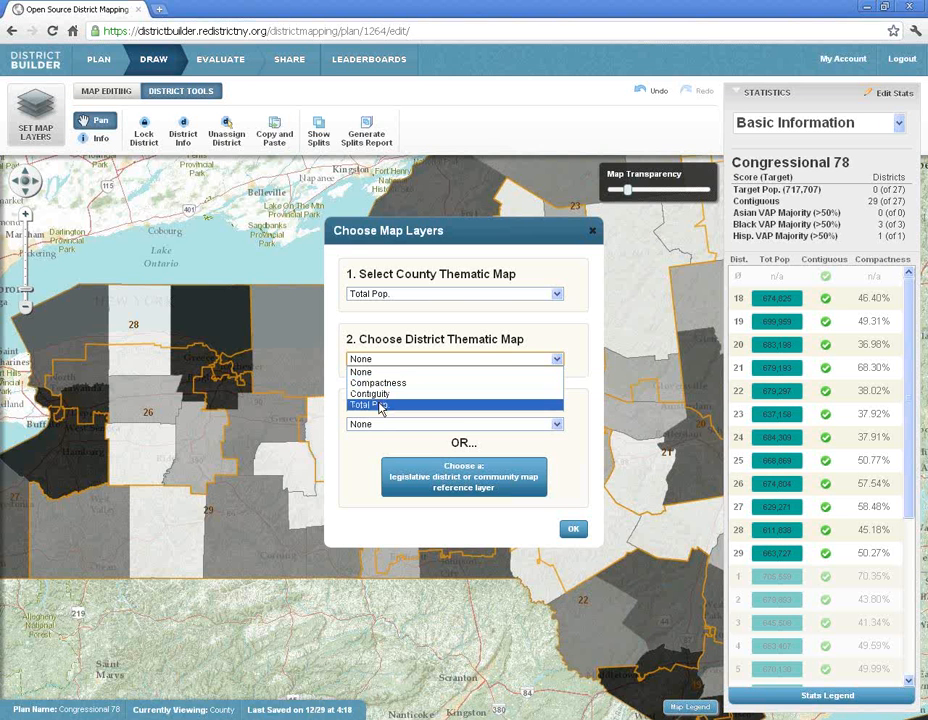
left_click(380, 405)
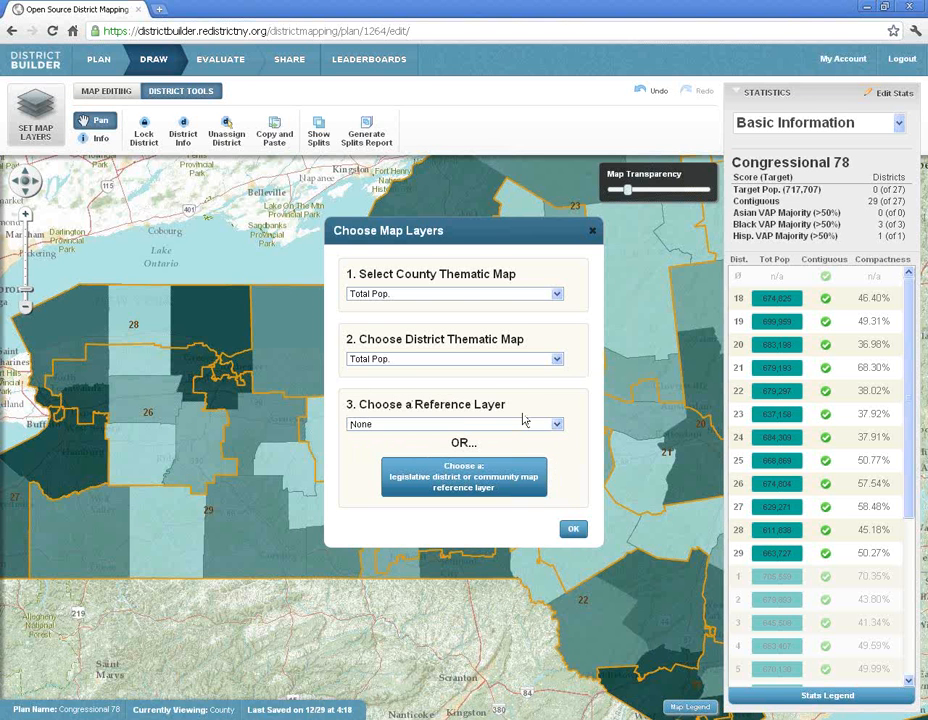
left_click(574, 530)
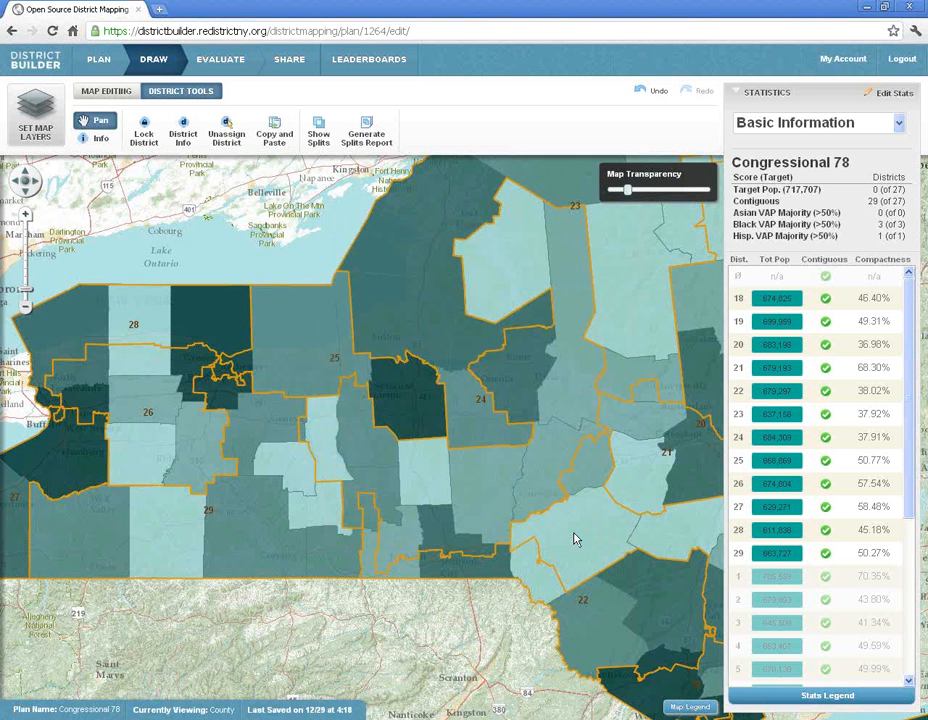
left_click(690, 706)
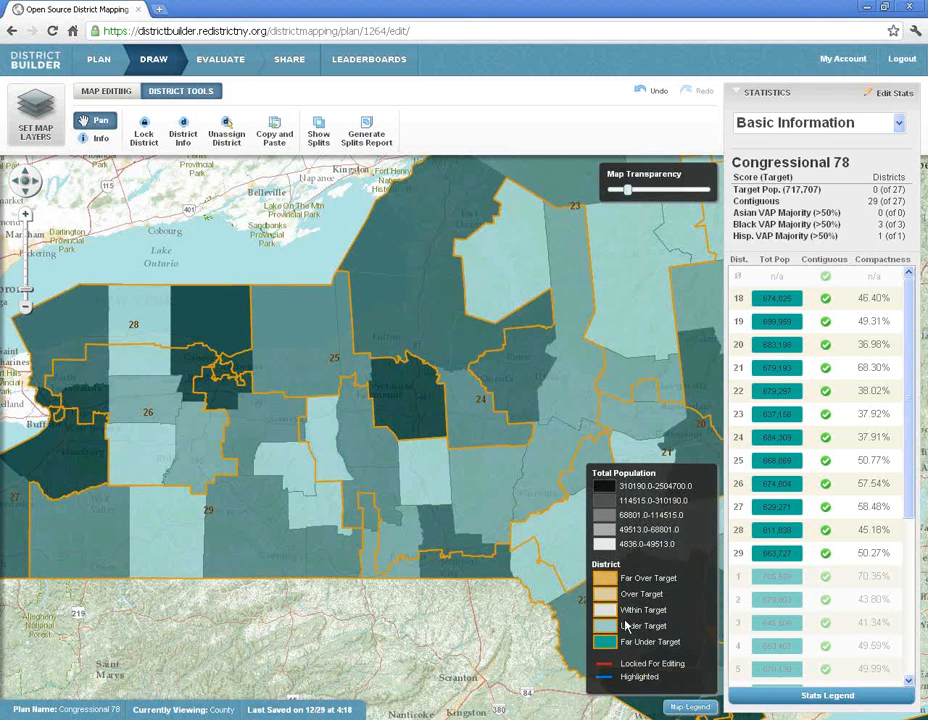
left_click(694, 708)
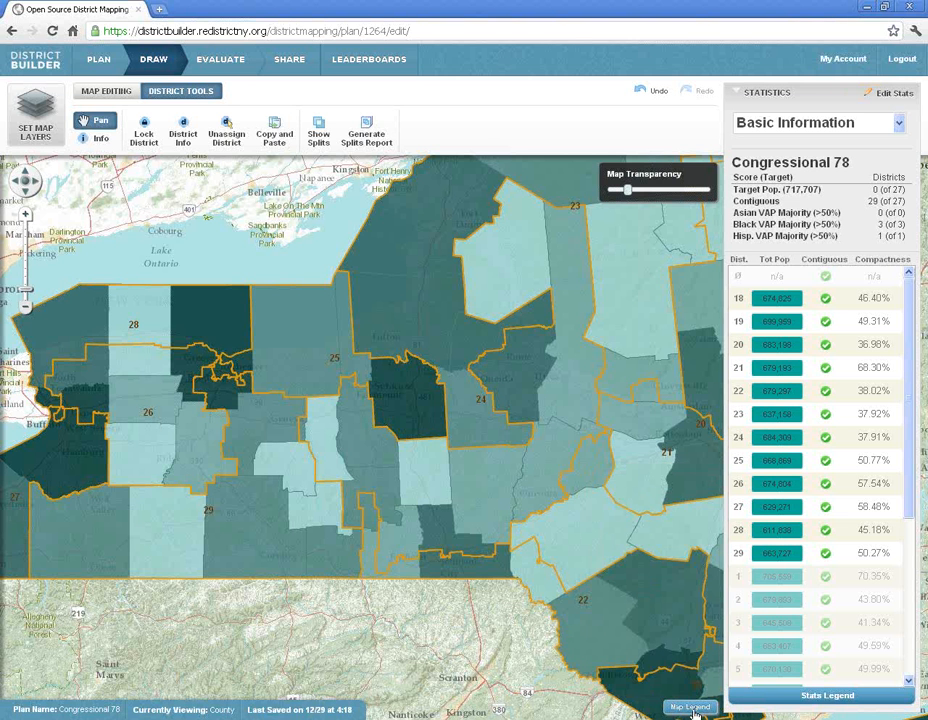
- Display the map editing tools and read the demographic information for Wayne County with the Info tool
left_click(117, 92)
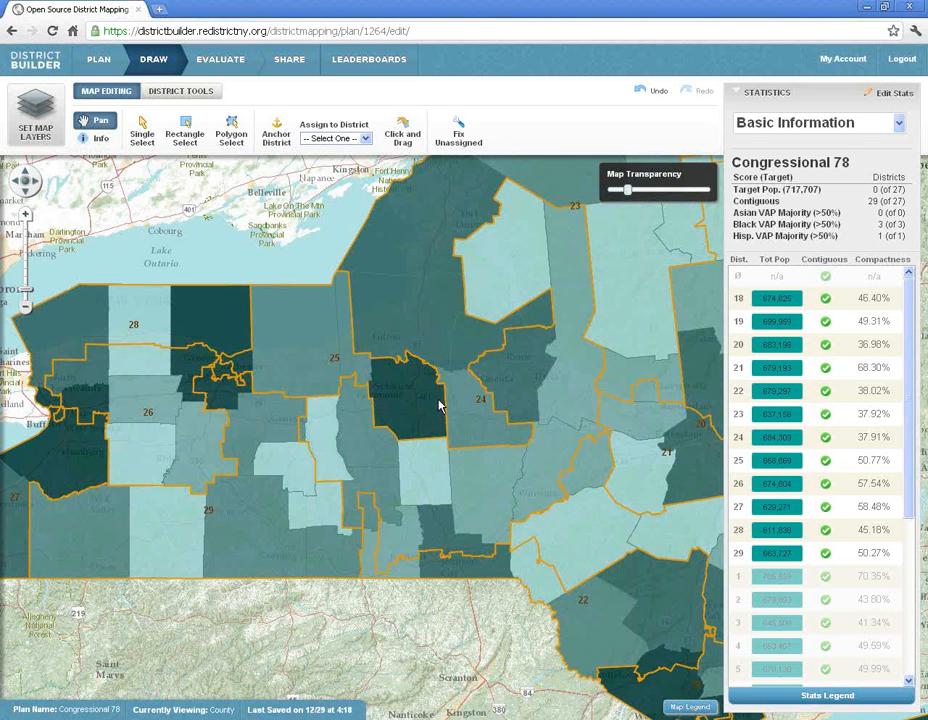
left_click_drag(366, 401, 452, 376)
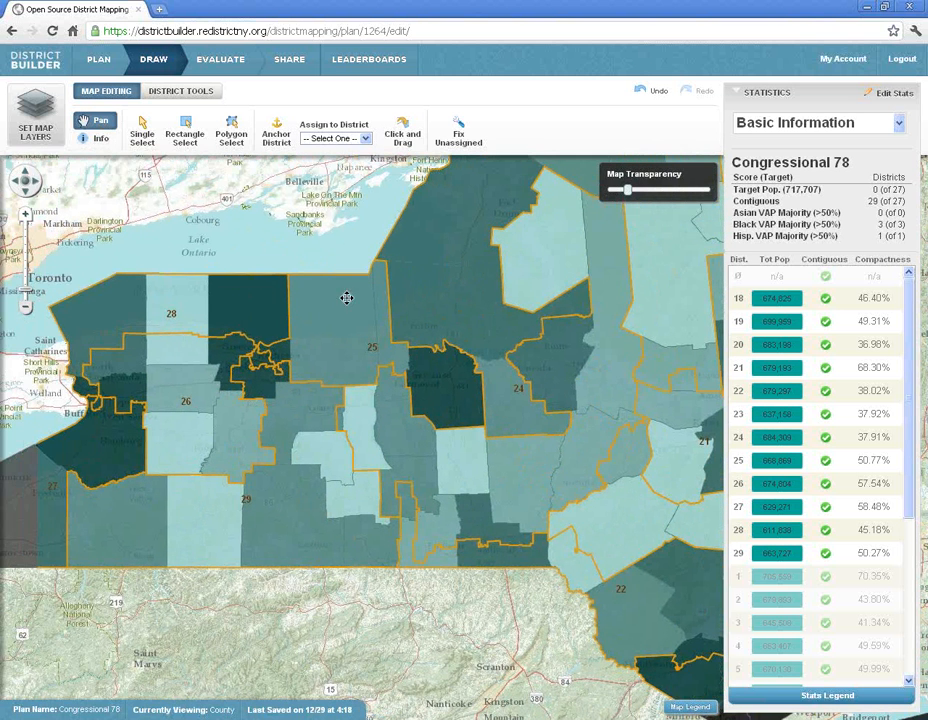
left_click(101, 139)
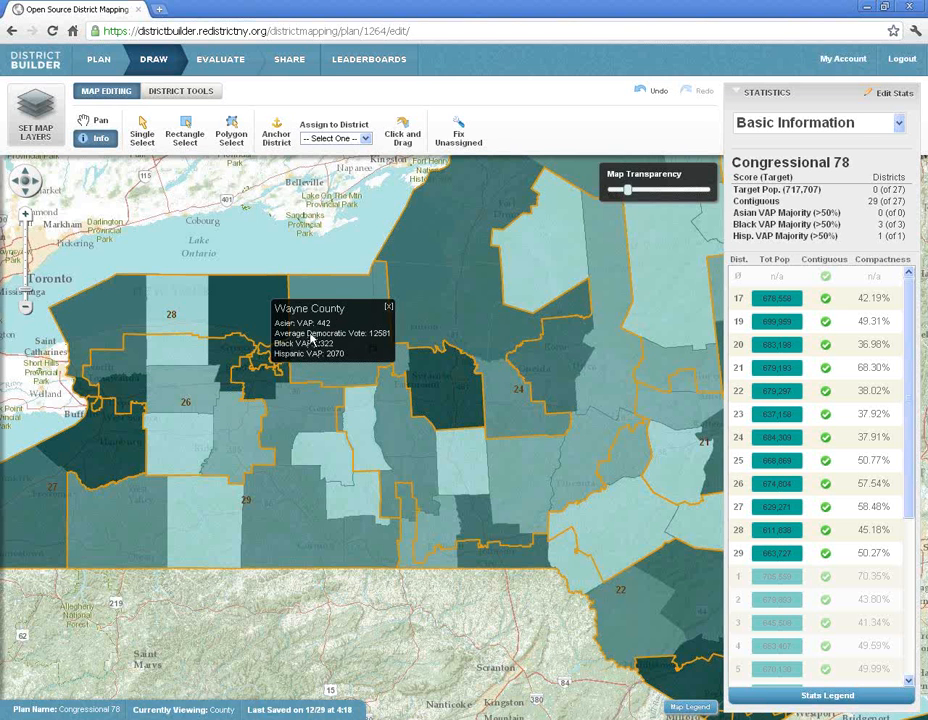
left_click(388, 311)
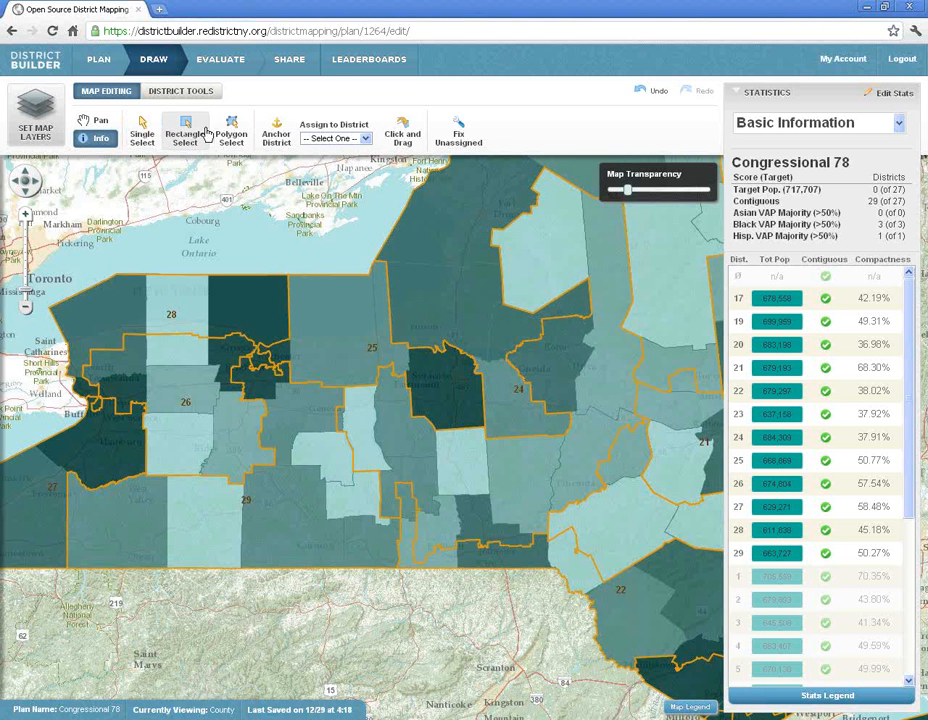
- Select Wayne County with Single Select, and replace it with a Rectangle Select of the counties around the district 24 label
left_click(141, 130)
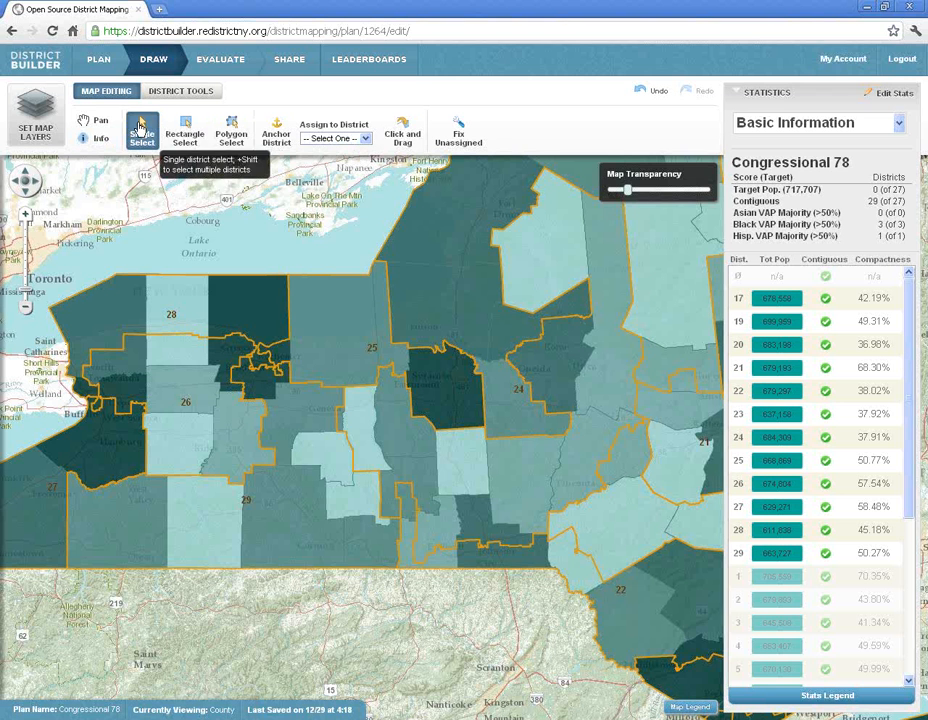
left_click(328, 326)
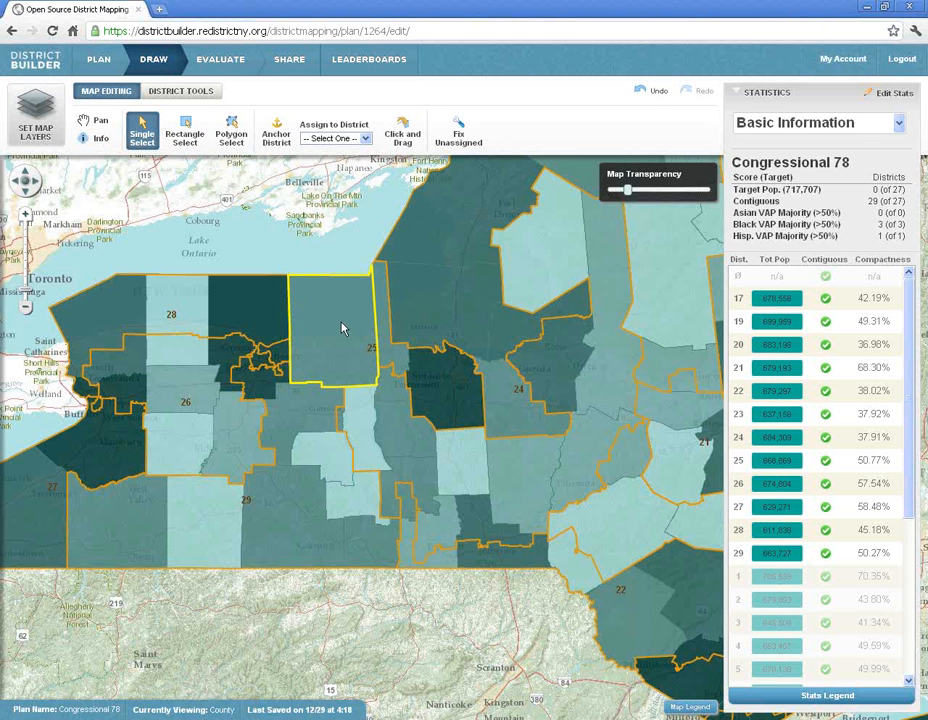
left_click(178, 124)
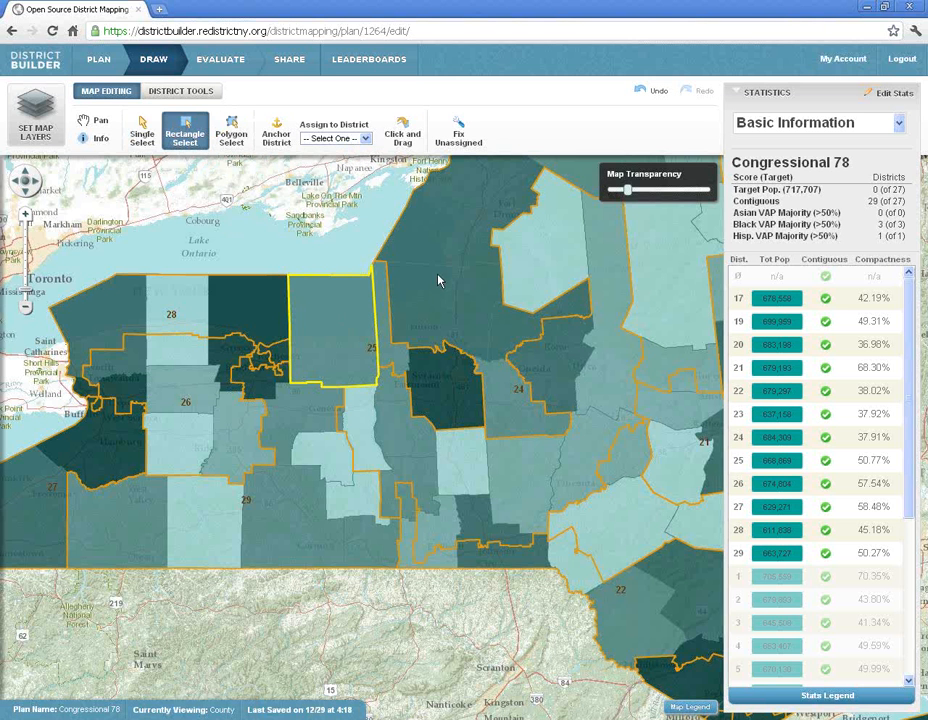
mouse_move(438, 244)
left_mouse_down()
mouse_move(468, 310)
mouse_move(556, 305)
mouse_move(610, 336)
mouse_move(604, 362)
left_mouse_up()
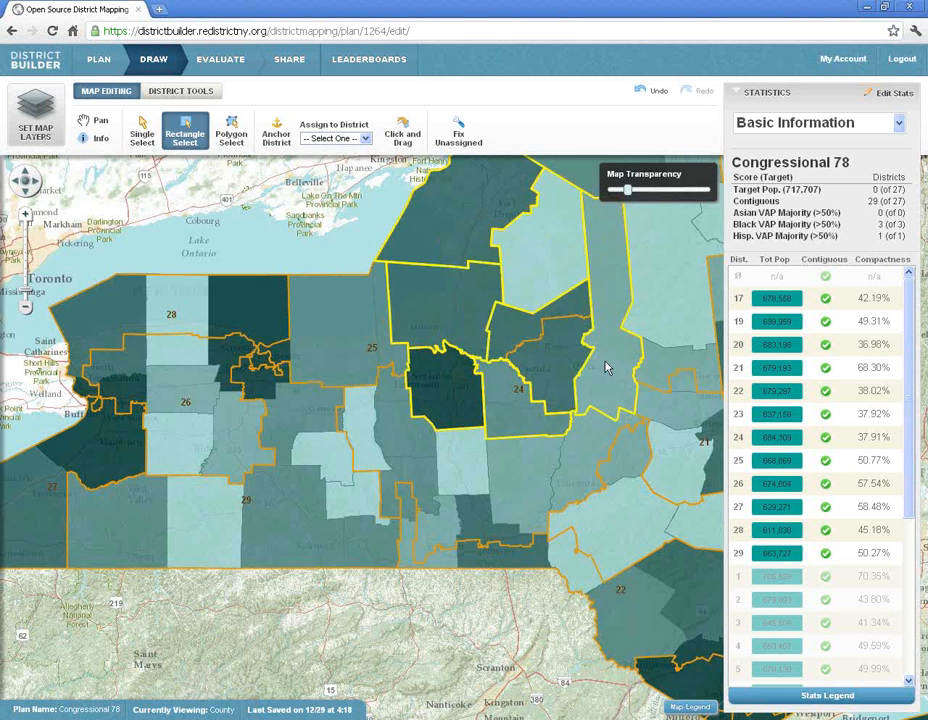
- Use Polygon Select to outline the counties from the district 28 label southeast to the area east of the district 29 label
left_click(231, 133)
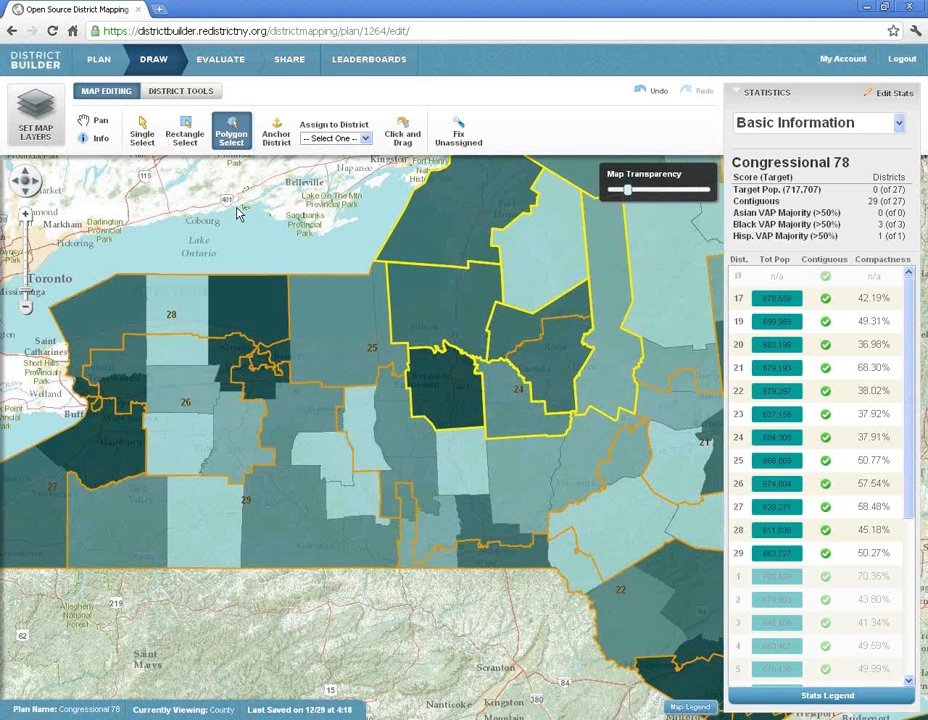
left_click(188, 311)
mouse_move(200, 311)
left_mouse_down()
mouse_move(278, 313)
mouse_move(327, 350)
mouse_move(355, 470)
mouse_move(345, 507)
mouse_move(330, 515)
left_mouse_up()
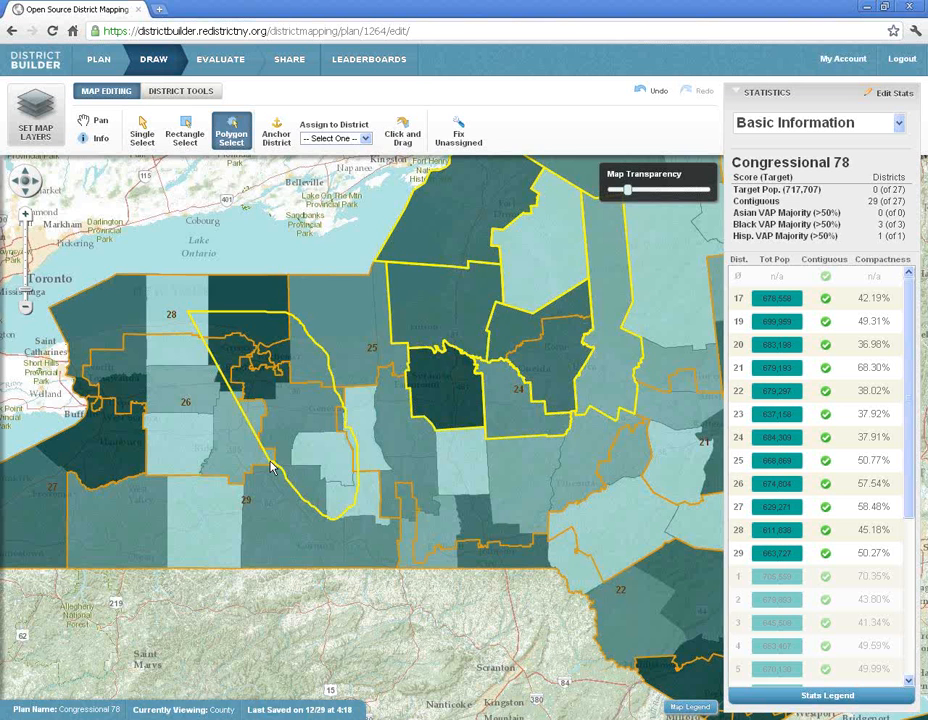
- Use Single Select to select only the light-shaded county directly north of district 24
left_click(138, 136)
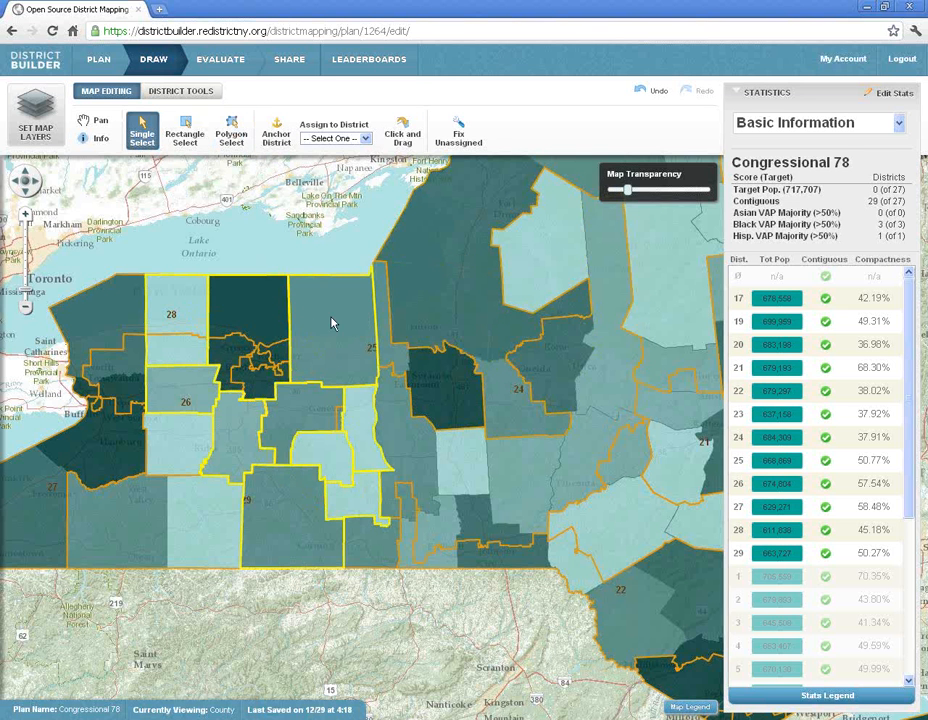
left_click(414, 307)
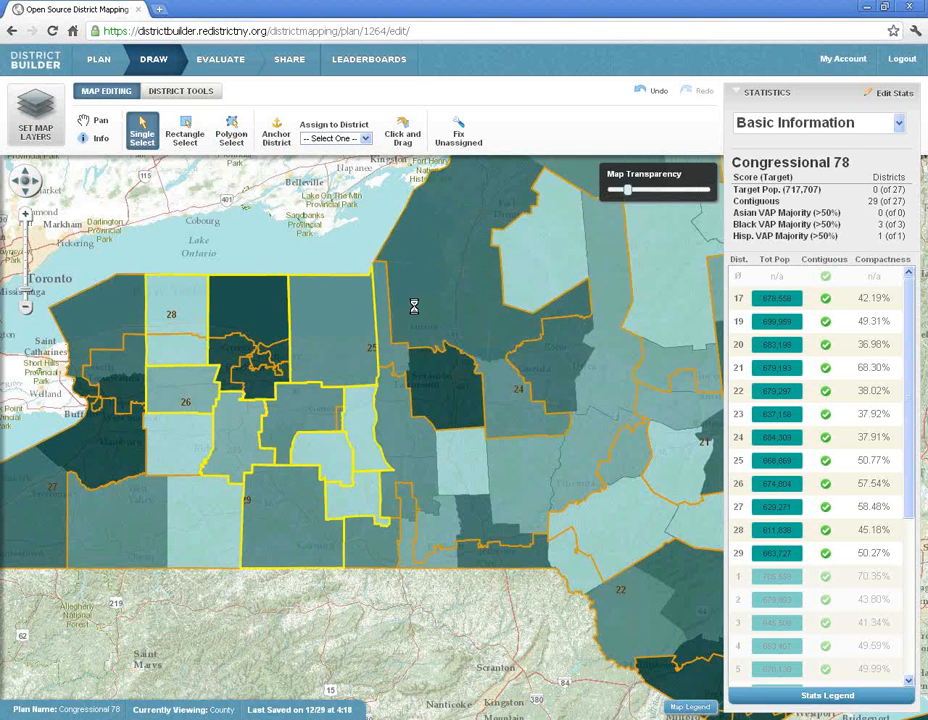
left_click(551, 273)
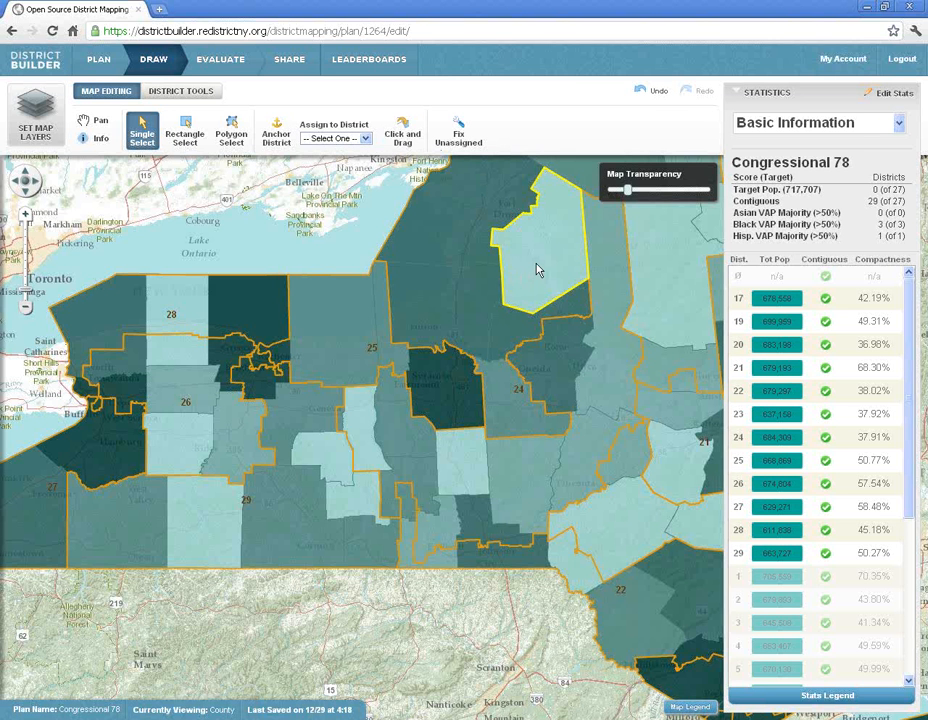
- Assign the selected light-shaded county north of district 24 to District 25
left_click(367, 139)
scroll(343, 230, "down", 4)
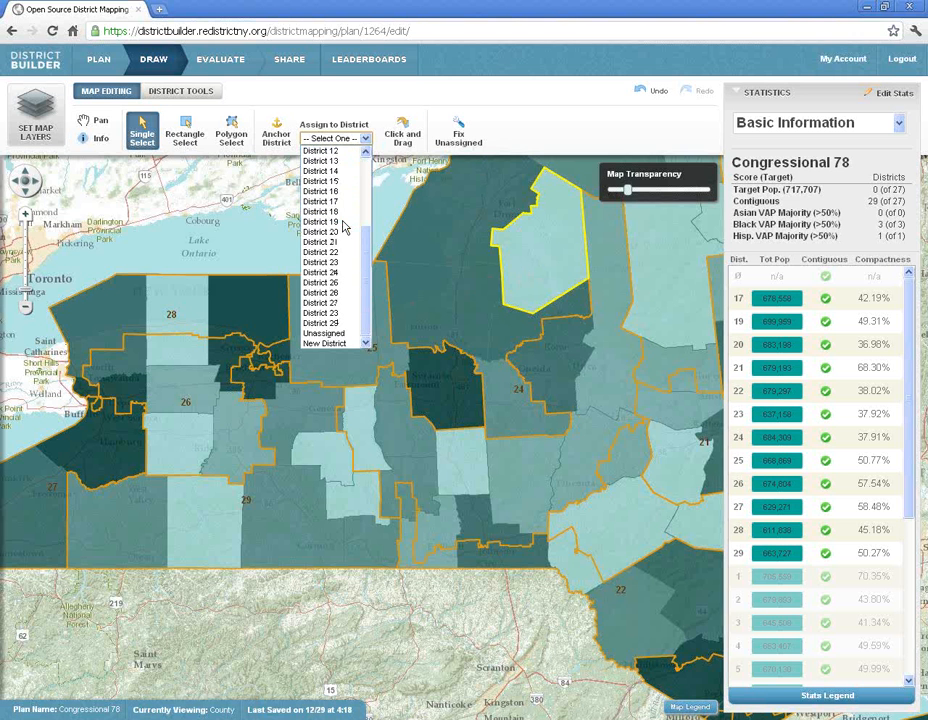
left_click(335, 283)
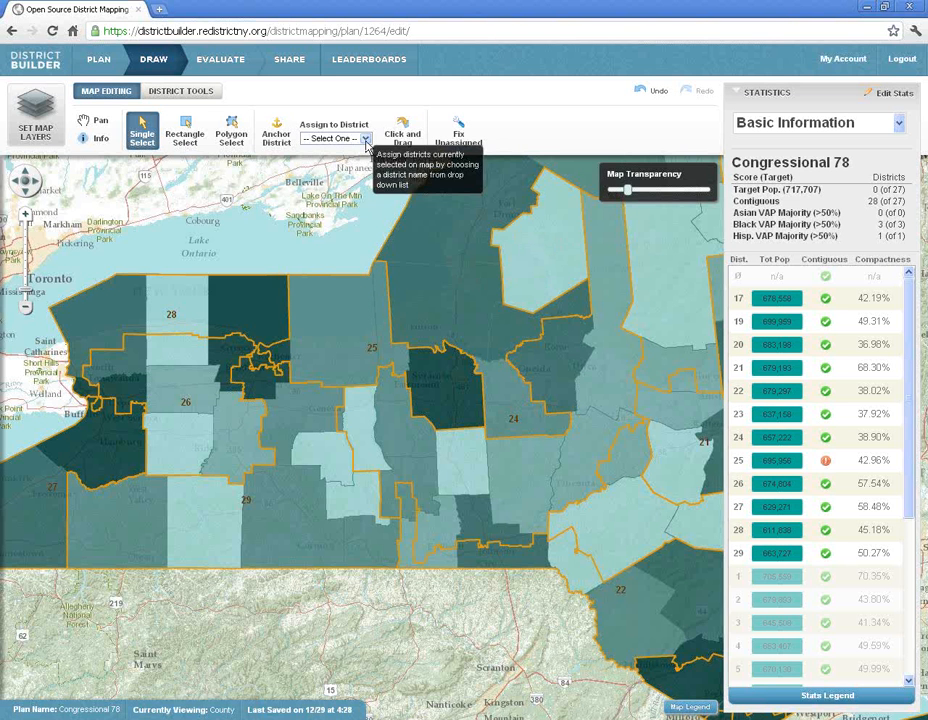
- Select the light-shaded county north of district 24 and use the Click and Drag tool to move it into the large district 23 county directly west
left_click(524, 266)
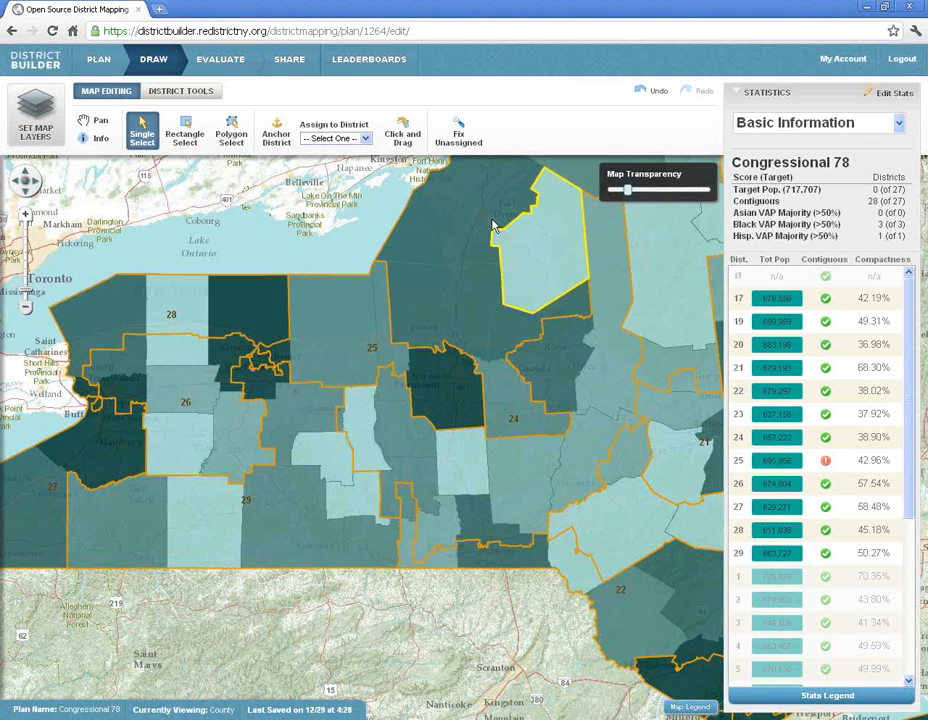
left_click(413, 143)
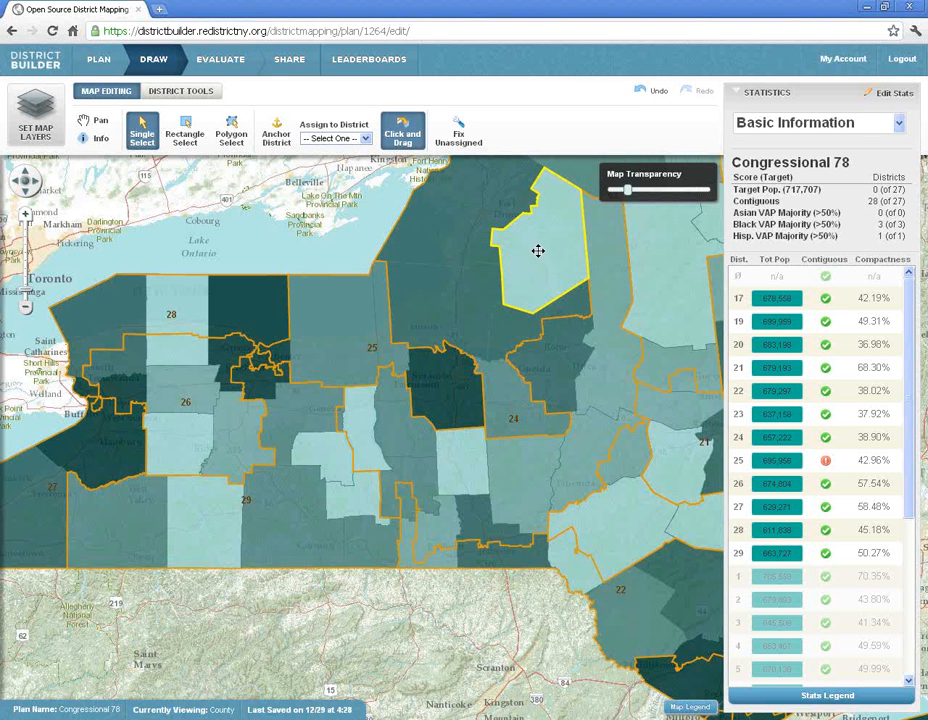
left_click_drag(537, 246, 466, 268)
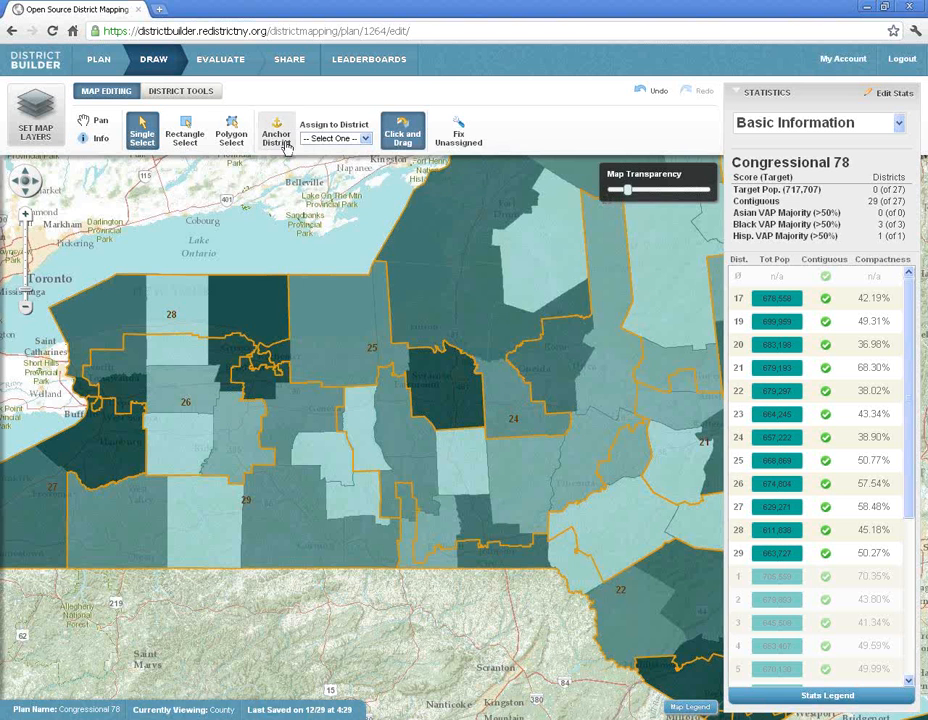
- Select the light-shaded county north of district 24 again and anchor District 25 as the assignment target
left_click(320, 139)
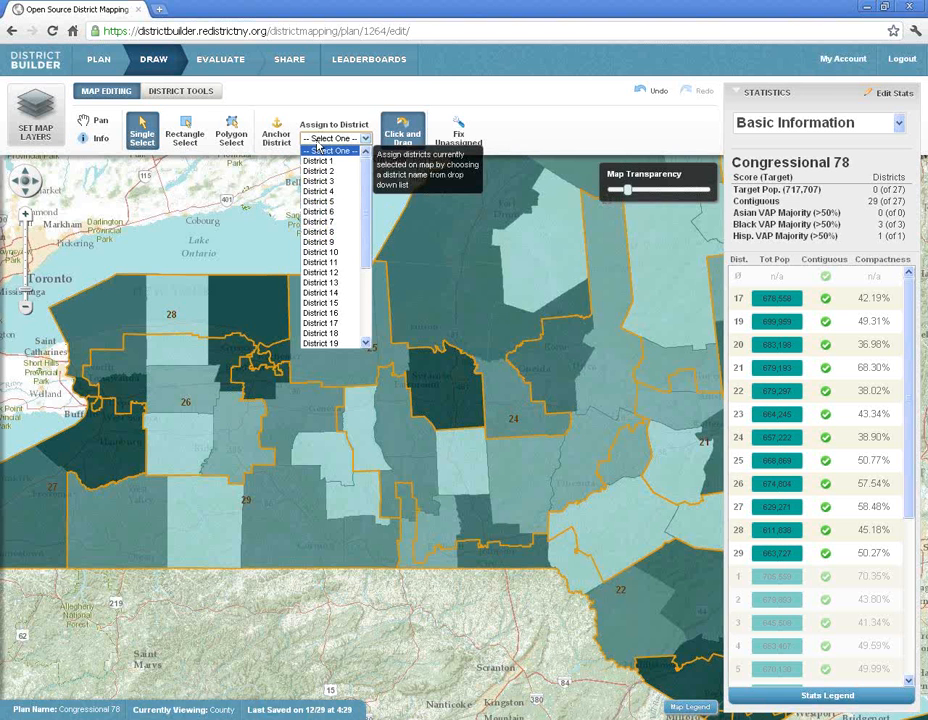
left_click(318, 146)
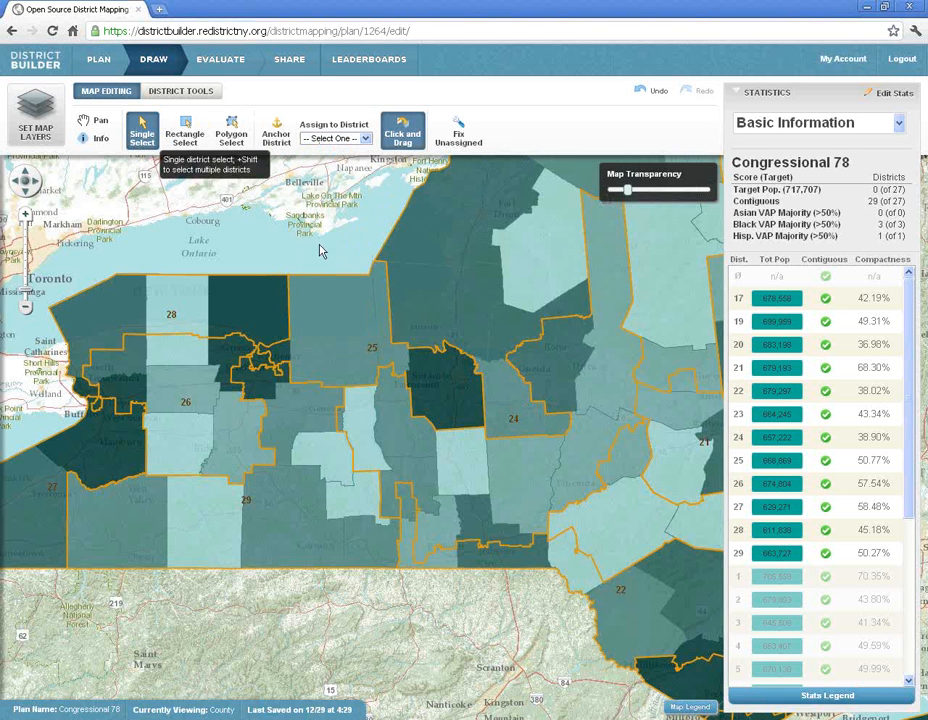
left_click(533, 283)
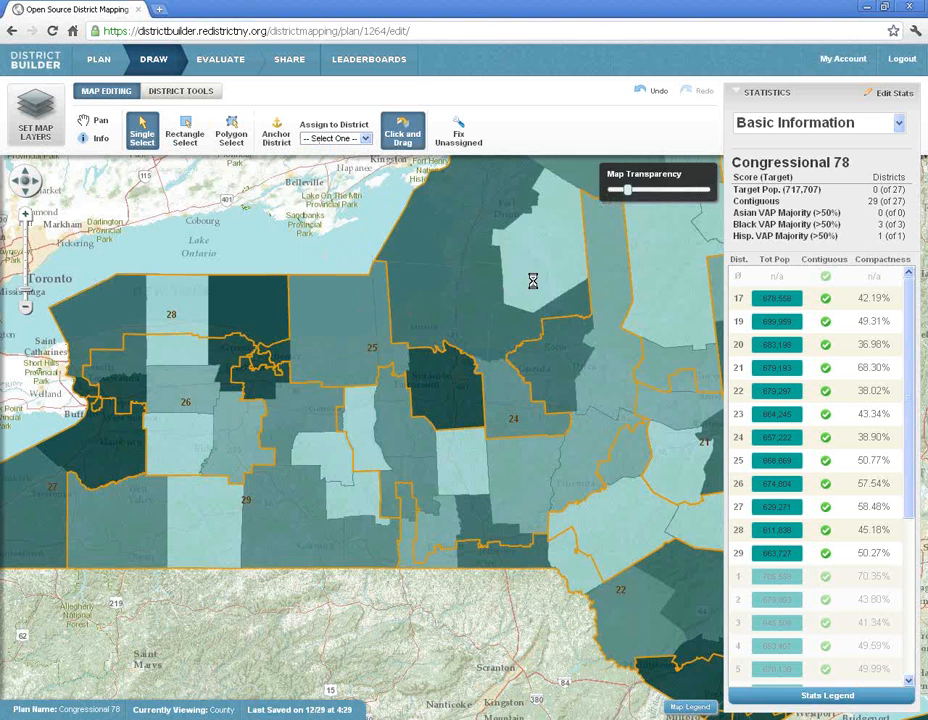
left_click(320, 140)
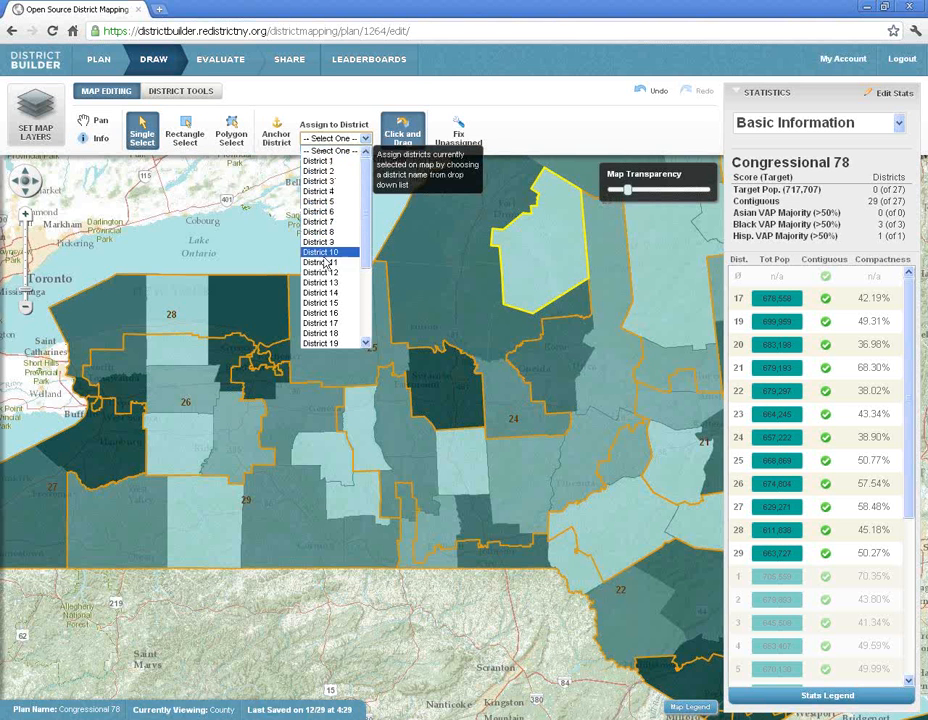
left_click(276, 133)
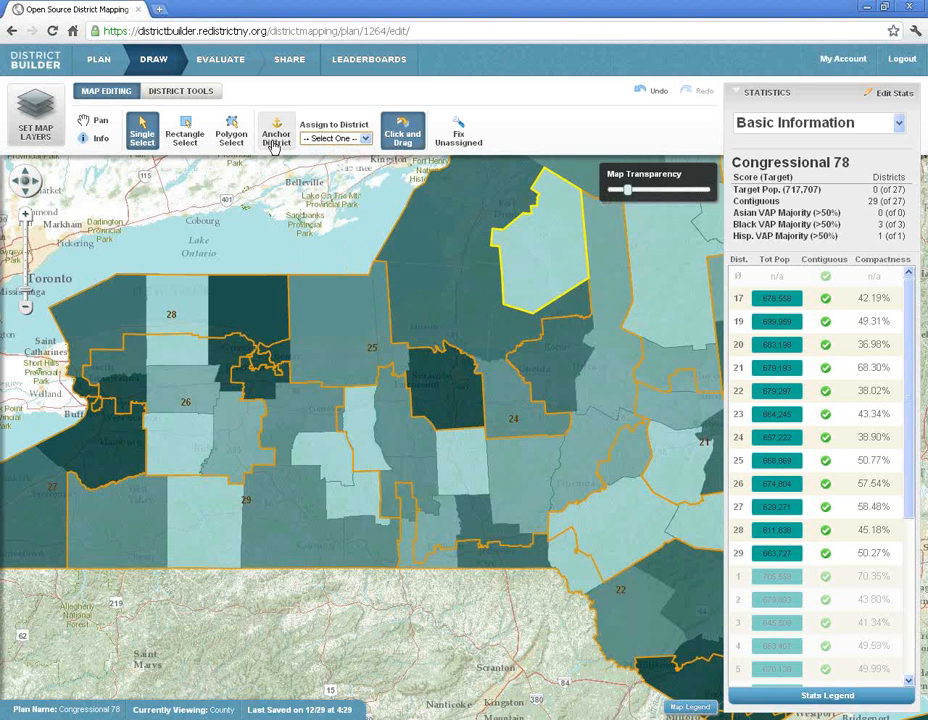
left_click(333, 138)
scroll(338, 284, "down", 3)
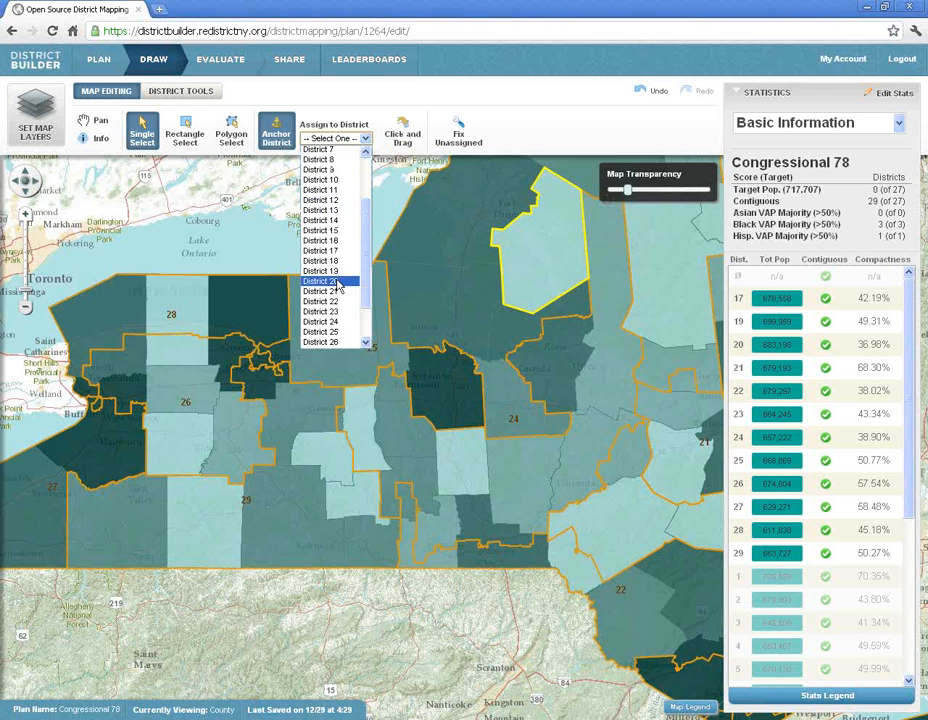
left_click(337, 334)
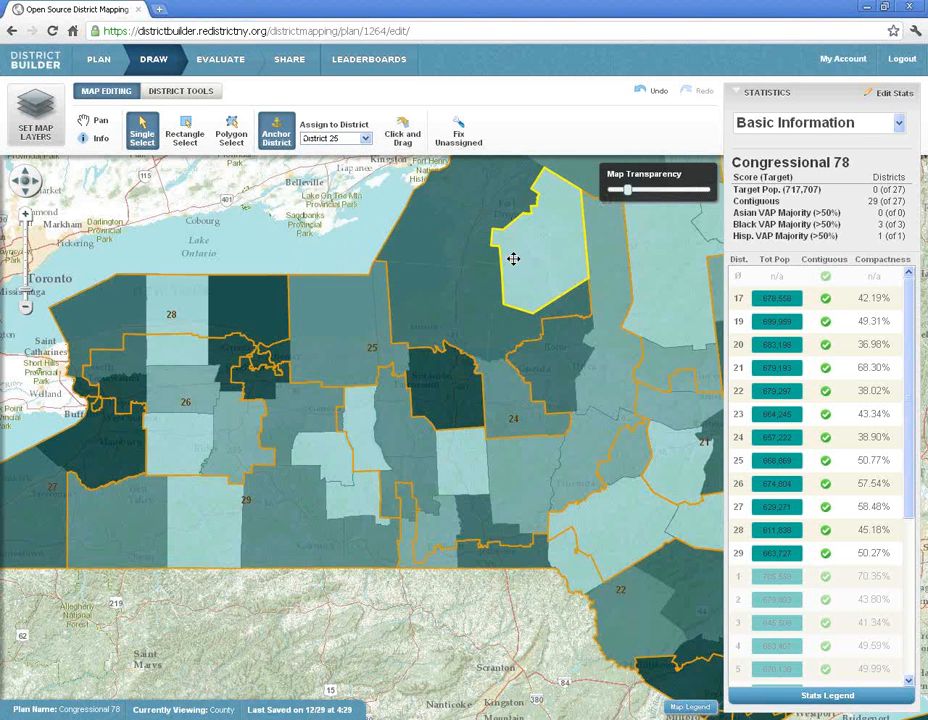
- Move the selected county onto the county beside the district 25 label to assign it to District 25, and dismiss the busy notice
left_click_drag(505, 259, 346, 330)
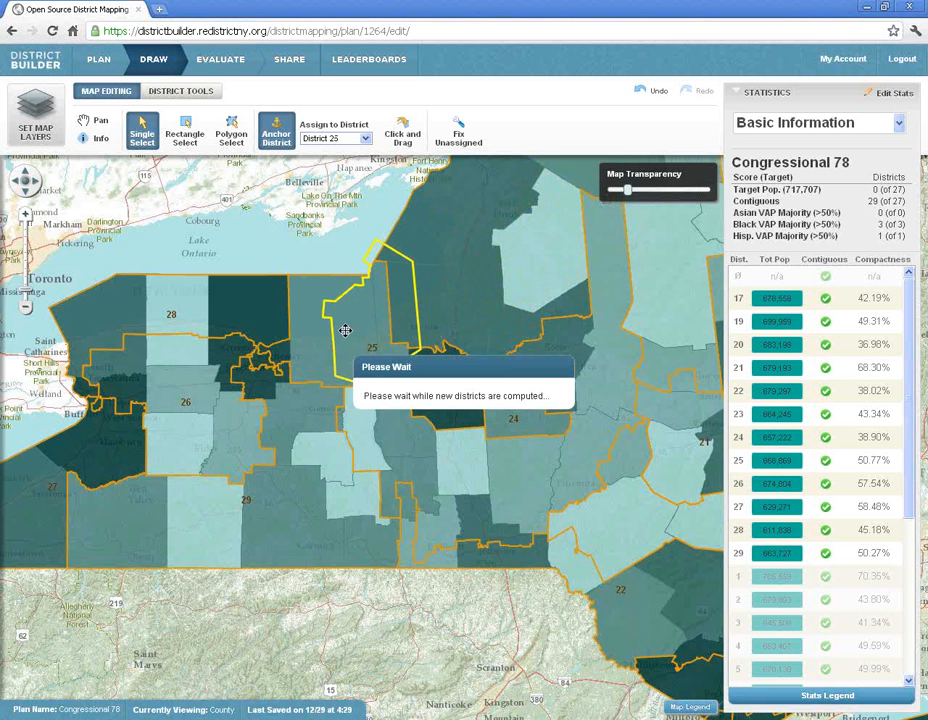
left_click(345, 330)
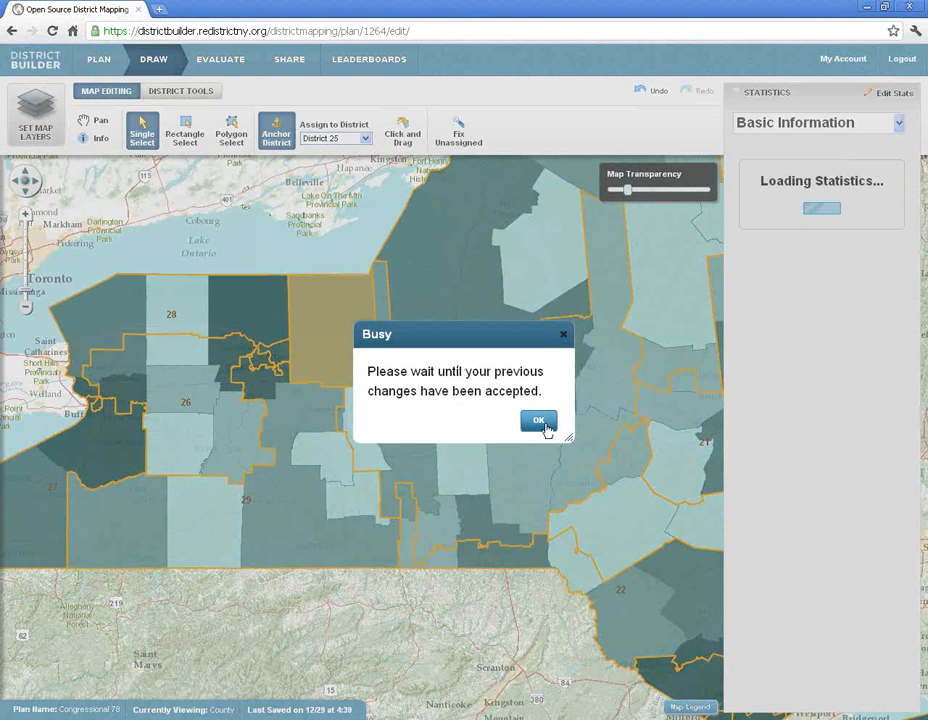
left_click(540, 422)
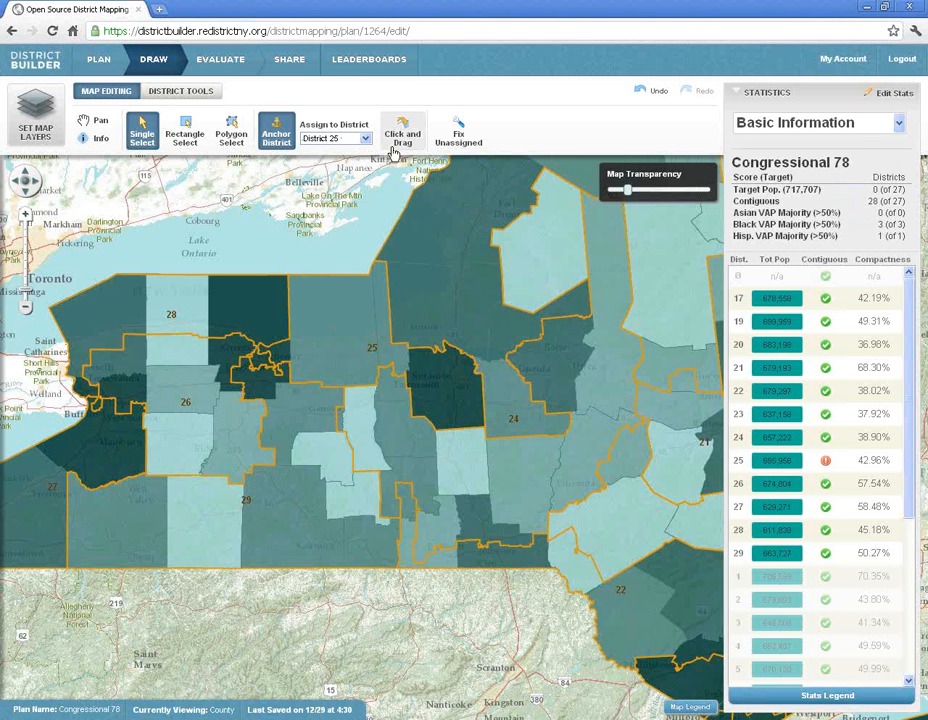
- With the district anchor released, use Rectangle Select on the two neighbouring counties between the district 28 and 25 labels and assign them to District 25
left_click(356, 140)
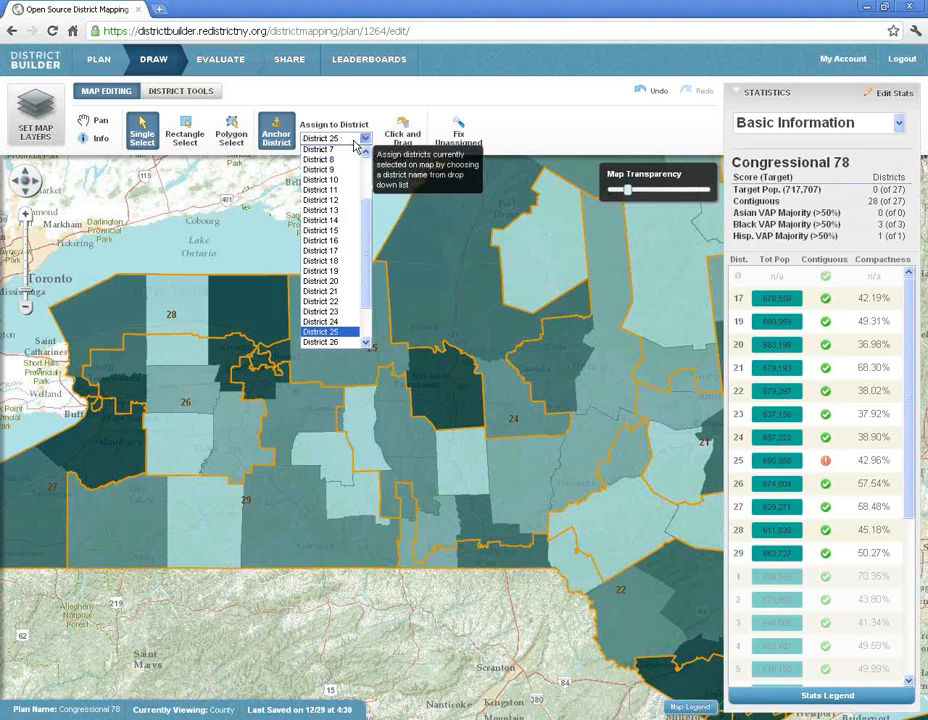
left_click(276, 140)
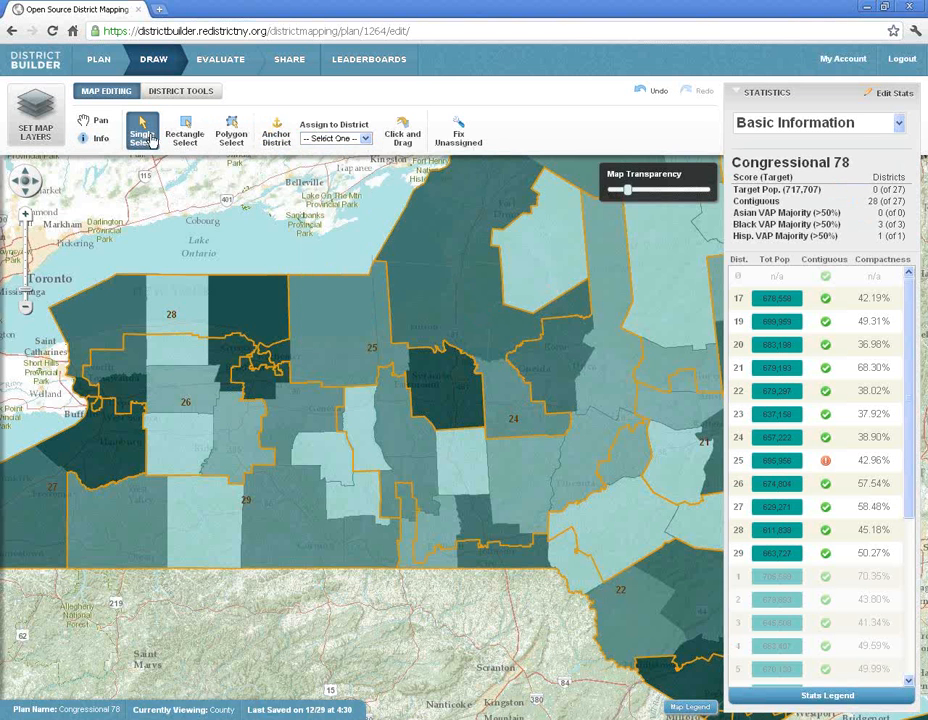
left_click(185, 134)
left_click_drag(247, 298, 305, 316)
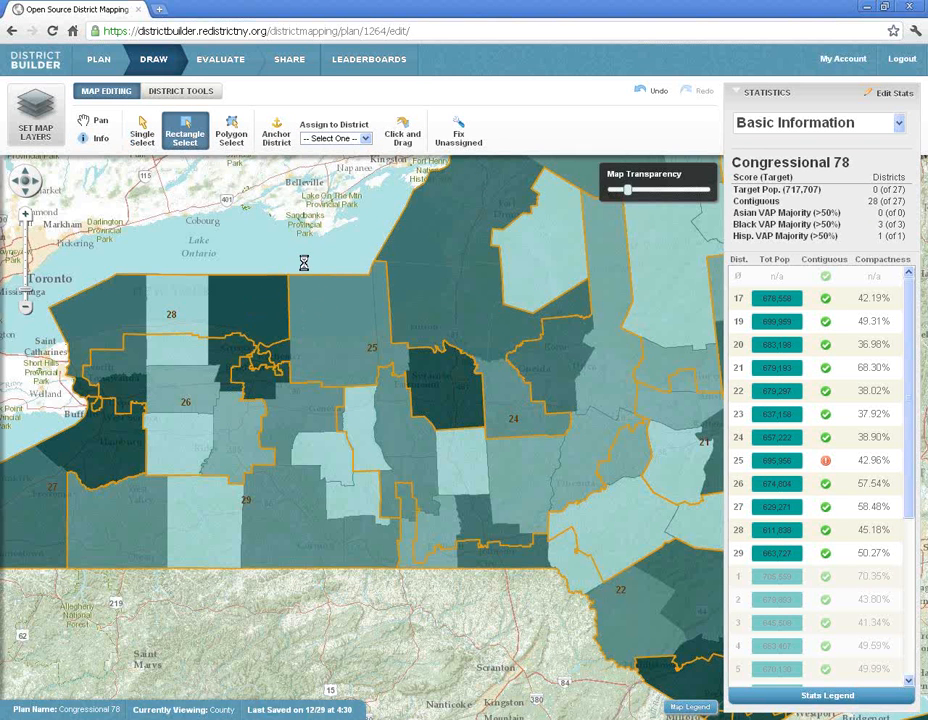
left_click(336, 138)
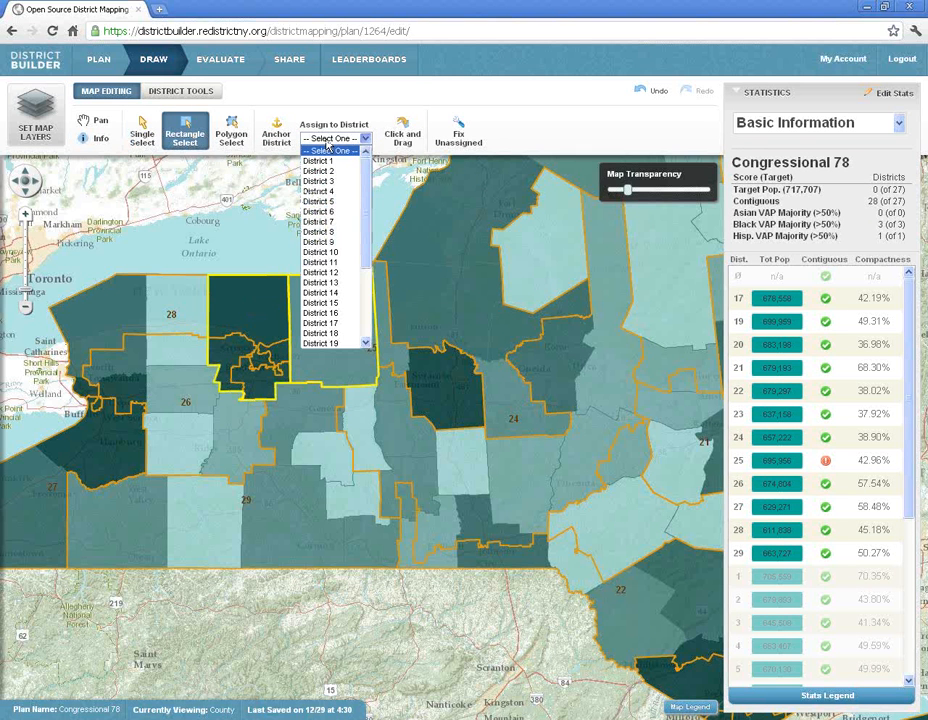
scroll(341, 329, "down", 2)
left_click(336, 331)
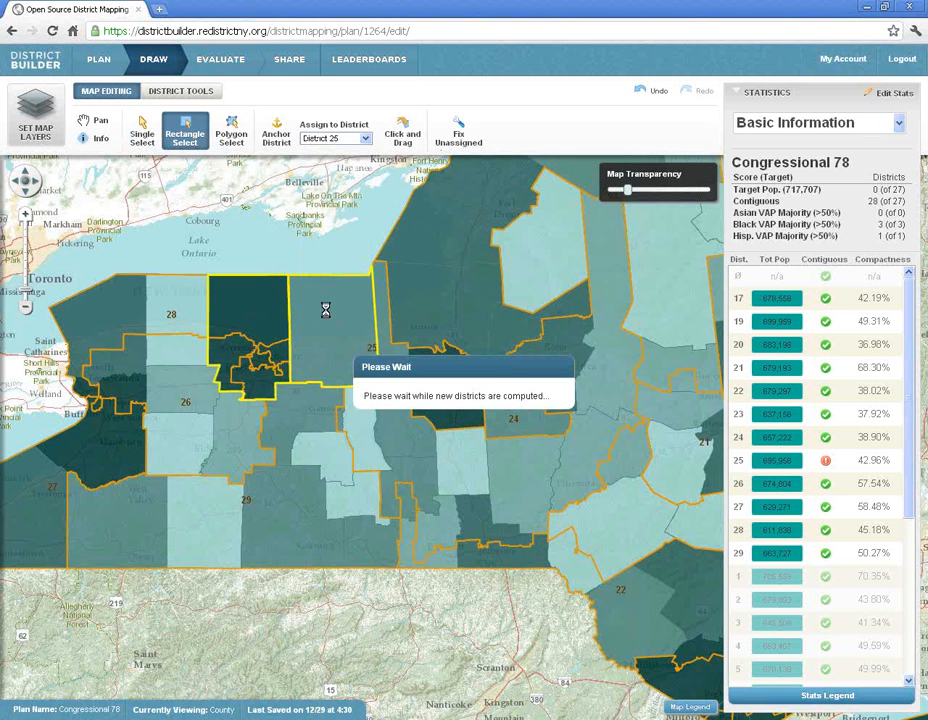
- Anchor District 25 and use Single Select to assign the light-shaded county just east of the district 28 label to it
left_click(278, 140)
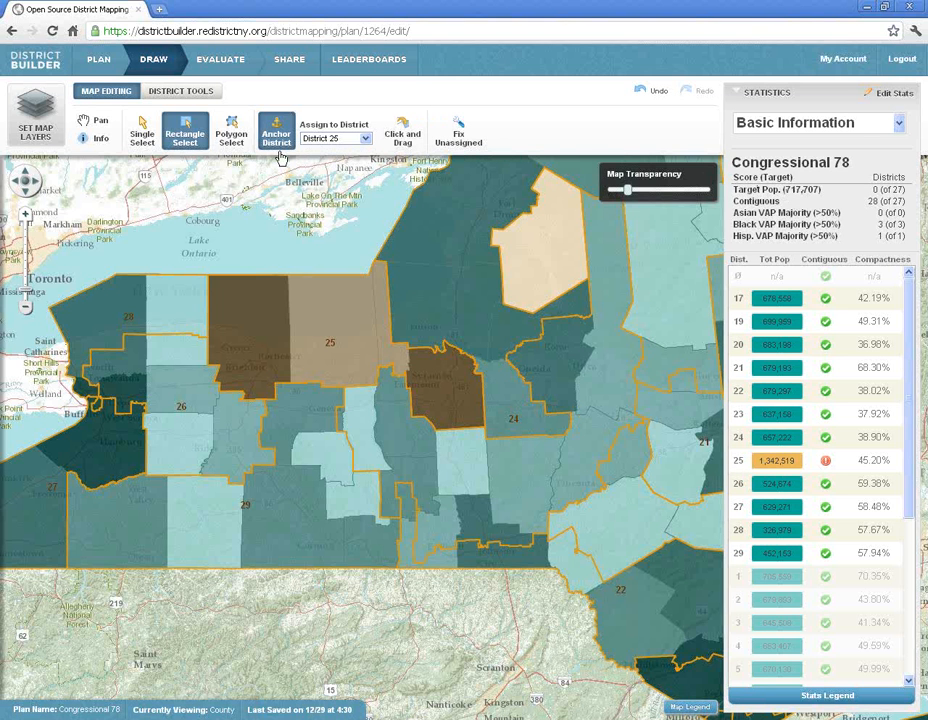
left_click(142, 132)
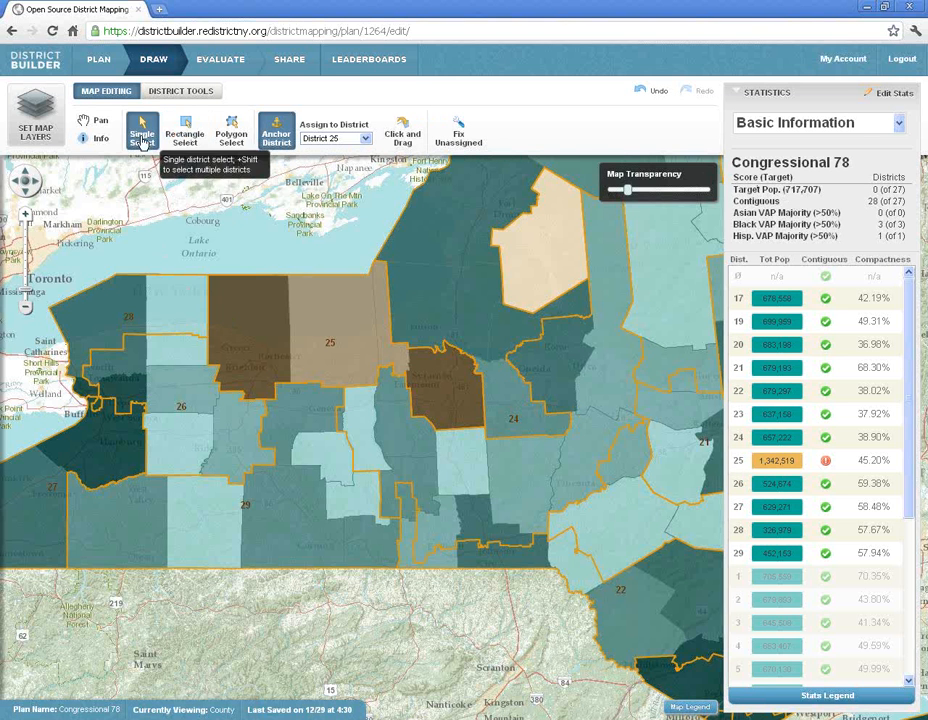
left_click(185, 303)
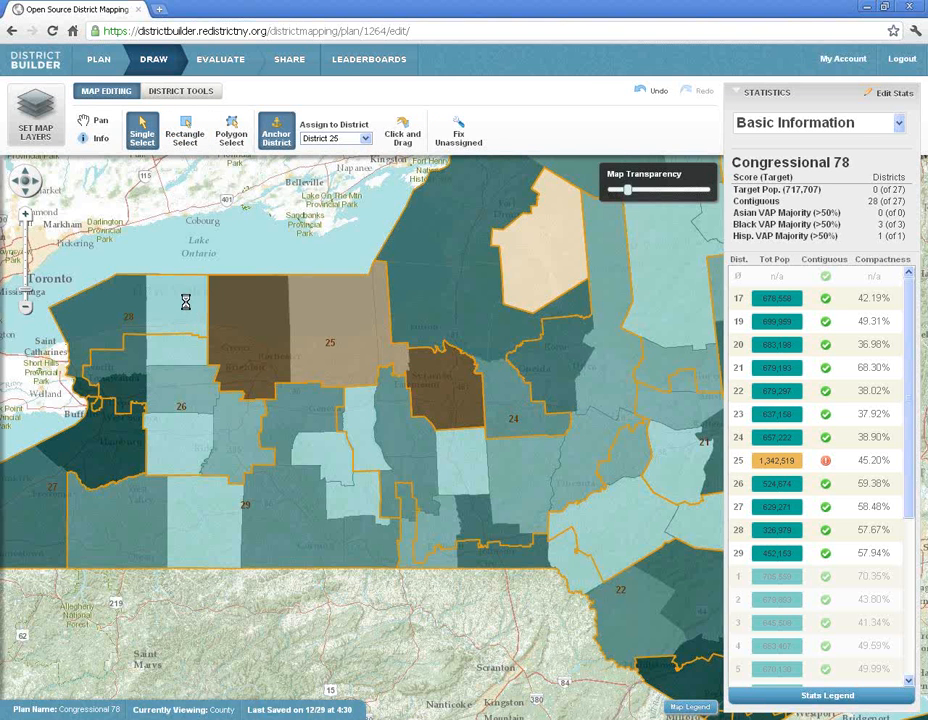